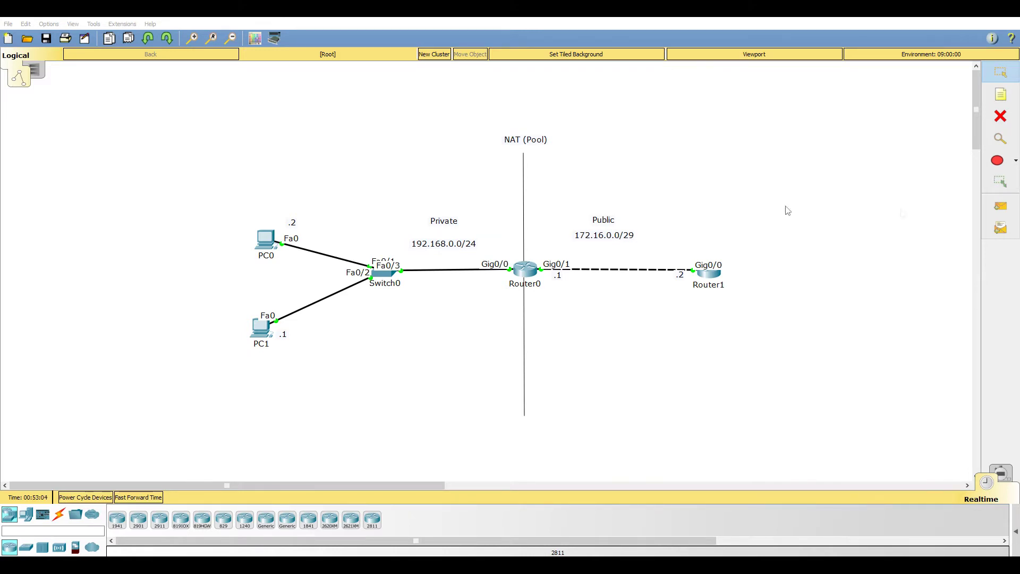
On Router0's CLI, enter privileged mode and check both interface addresses with show ip int br
click(525, 270)
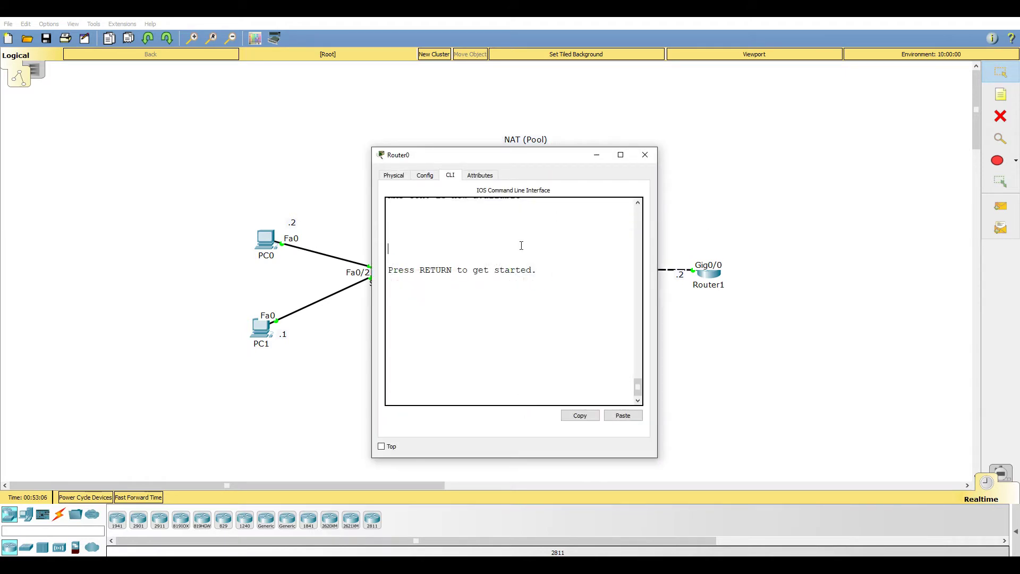
key(Return)
key(Return)
text(en)
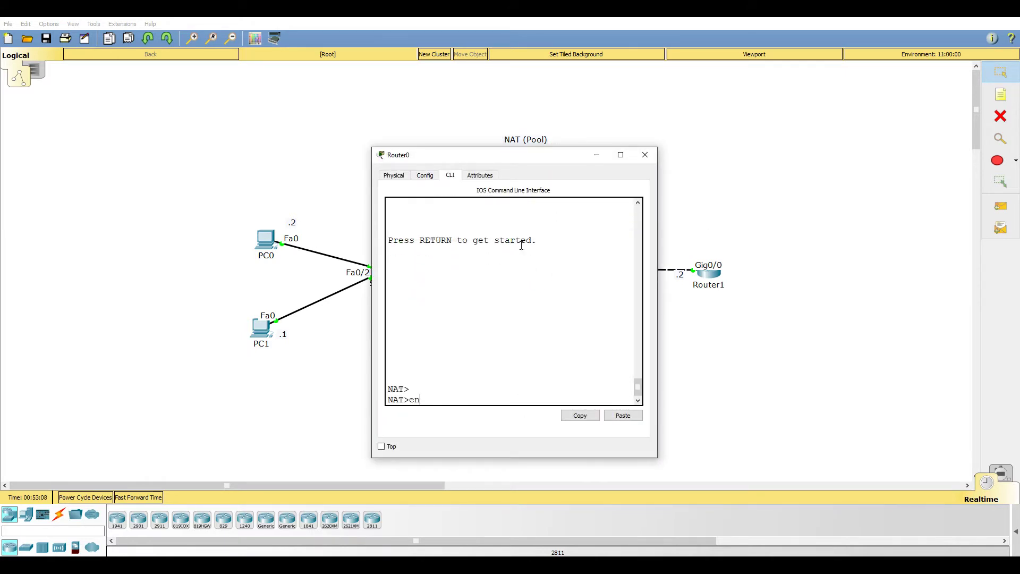
key(Return)
text(show ip int br)
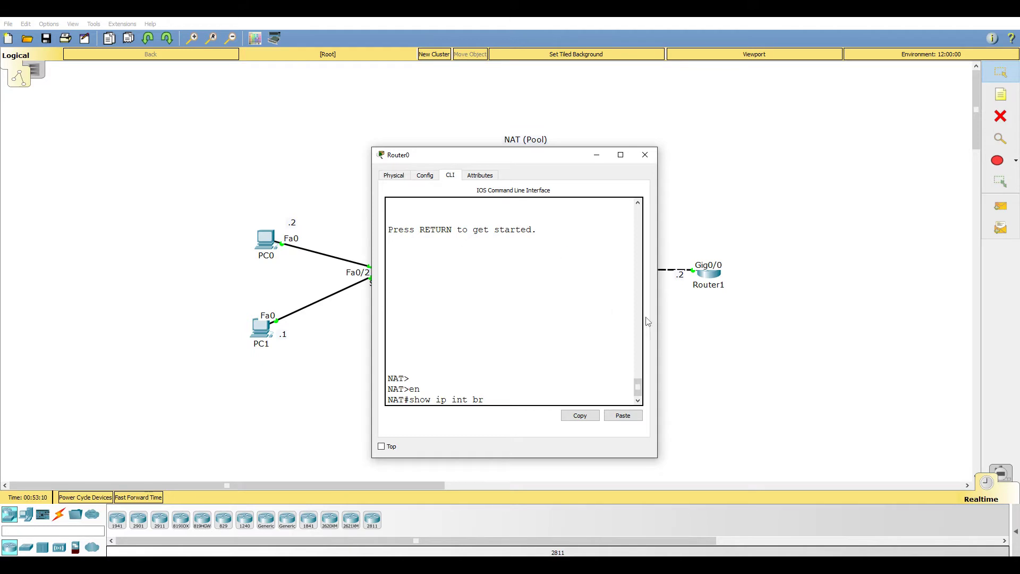
drag(658, 313, 899, 312)
key(Return)
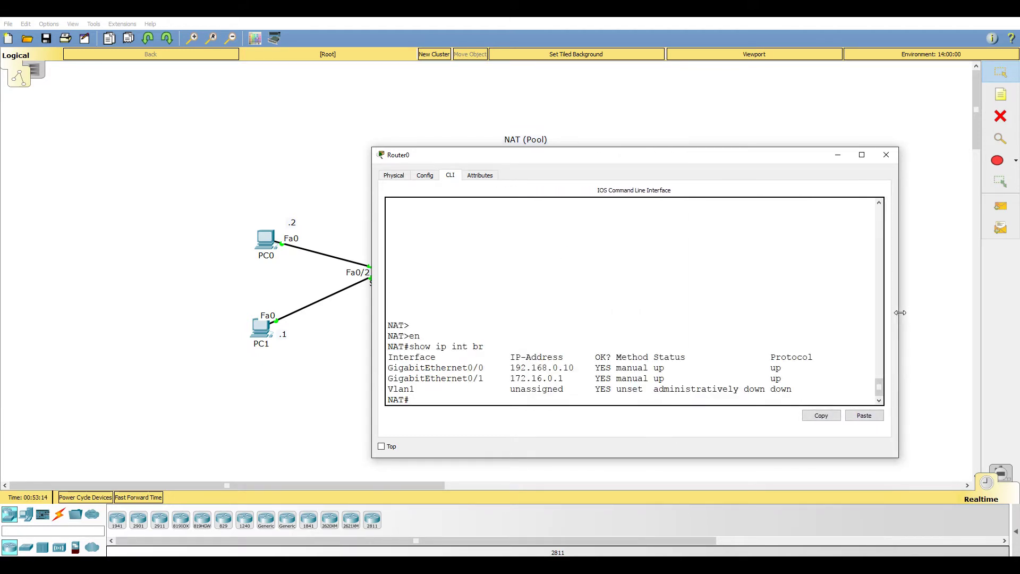
drag(533, 154, 637, 142)
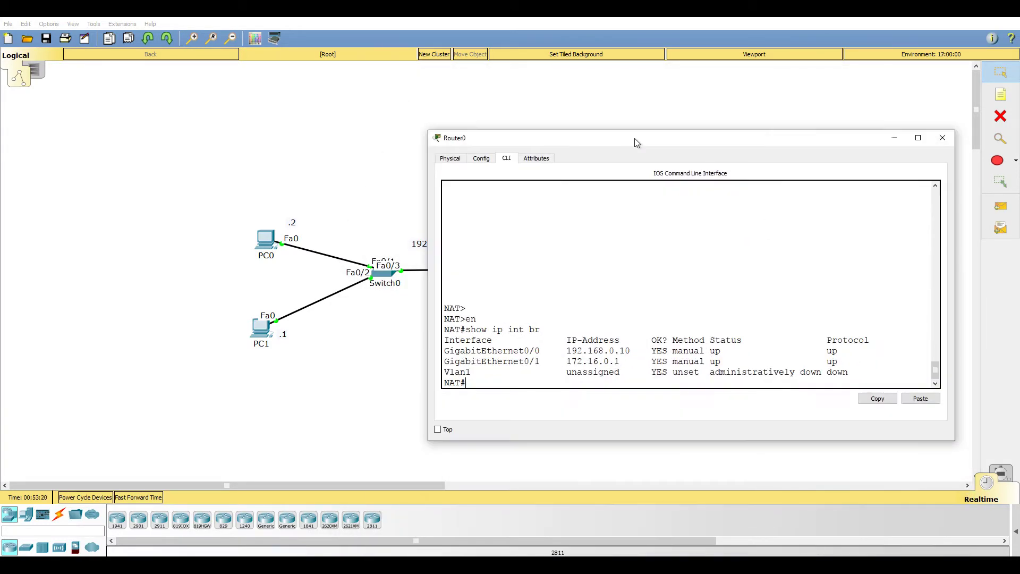
Ping 172.16.0.2, 192.168.0.2 and 192.168.0.1 from Router0
text(ping 172.16.0.2)
key(Return)
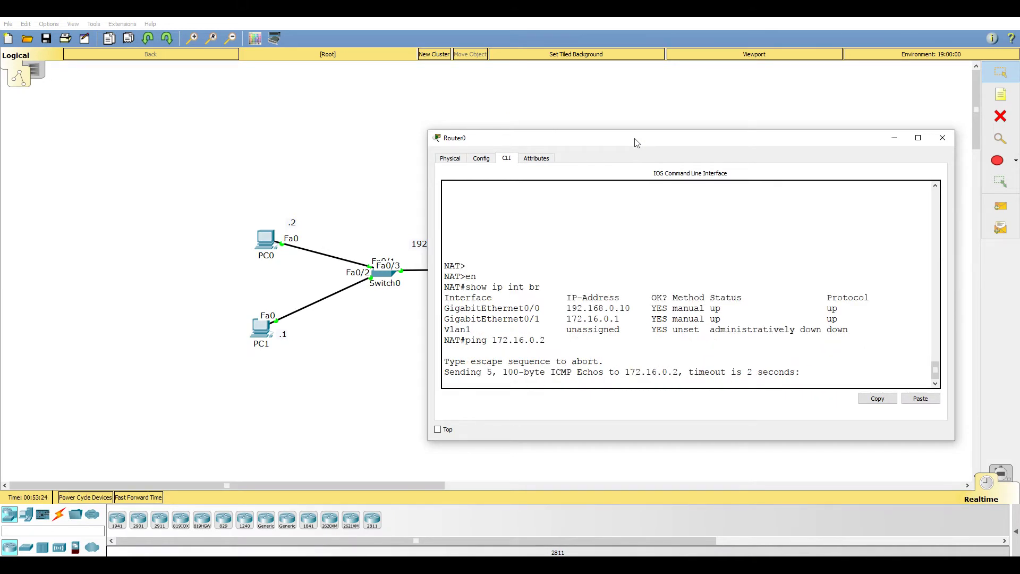
drag(637, 143, 759, 122)
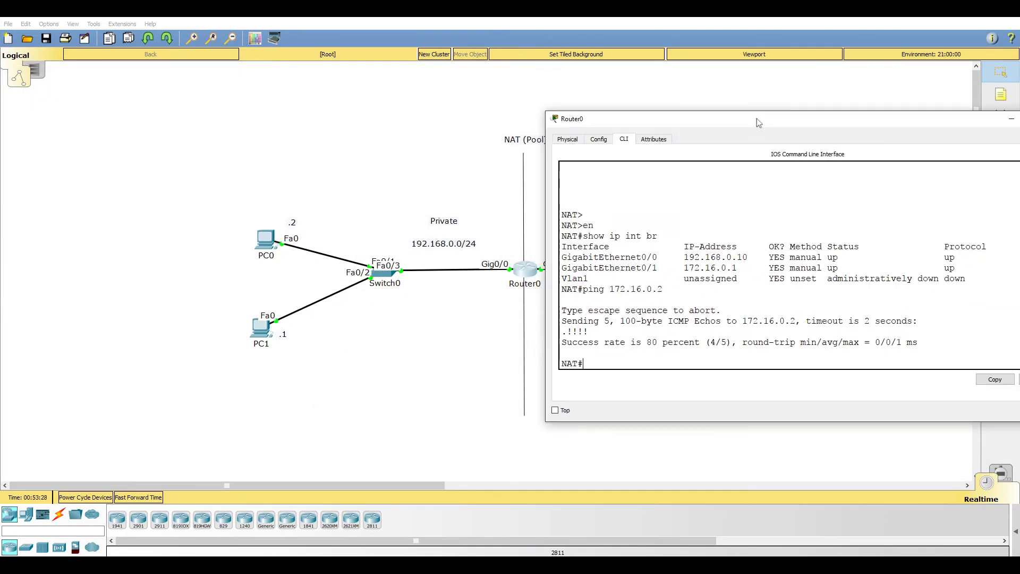
key(Up)
key(BackSpace)
key(BackSpace)
key(BackSpace)
key(BackSpace)
key(BackSpace)
key(BackSpace)
key(BackSpace)
key(BackSpace)
key(BackSpace)
text(192.168.0.2)
key(Return)
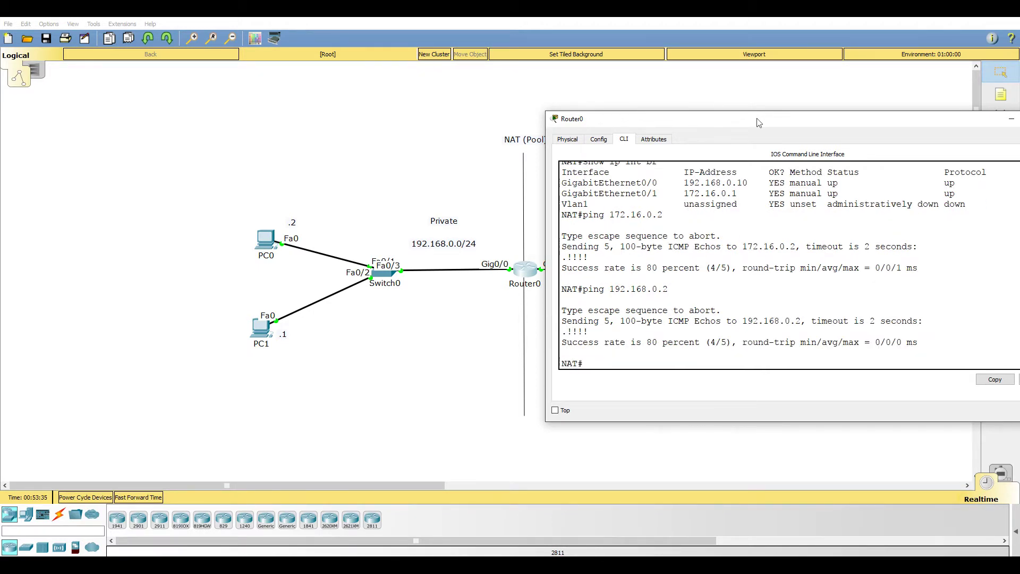
key(Up)
key(BackSpace)
text(192.168.0.1)
key(Return)
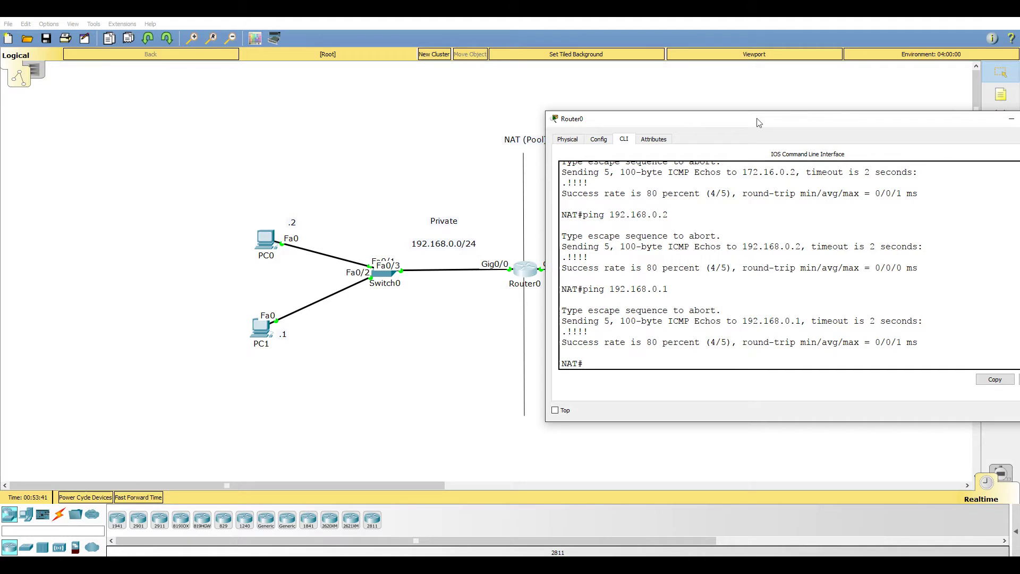
text(show)
Enter global configuration and set GigabitEthernet0/0 as the NAT inside interface
key(ctrl+c)
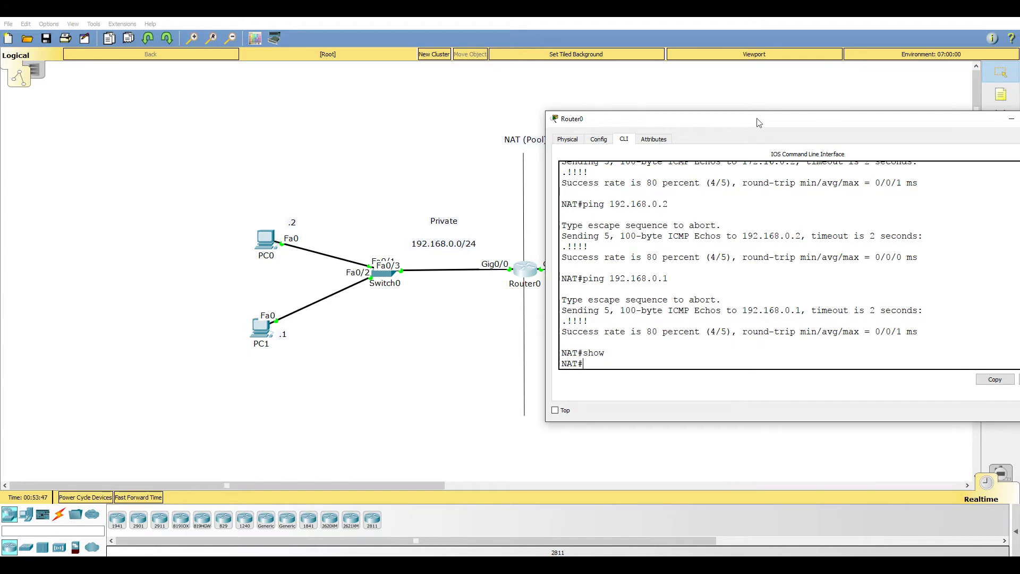
text(config t)
key(Tab)
key(Return)
text(inter gig 0/0)
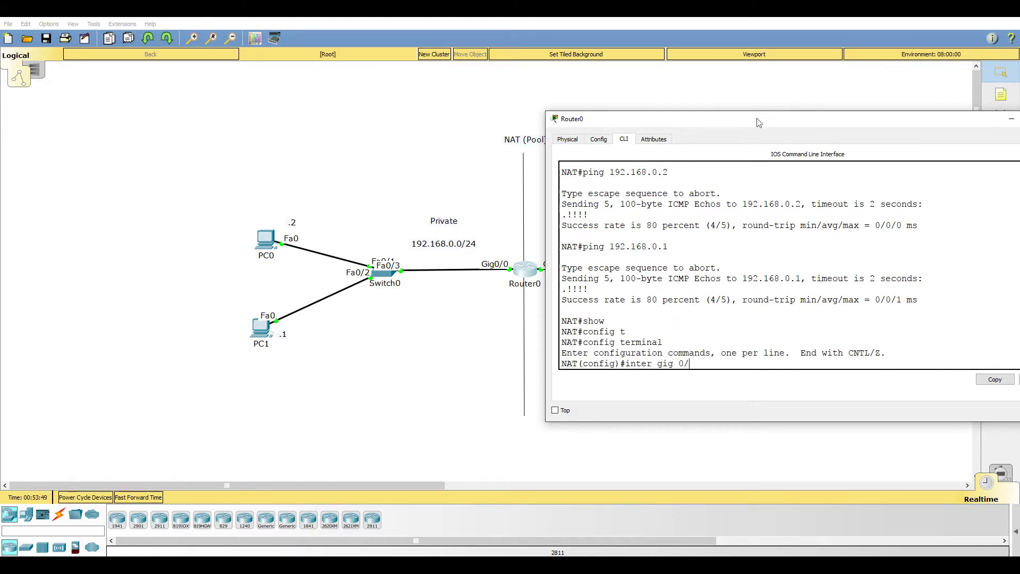
key(Return)
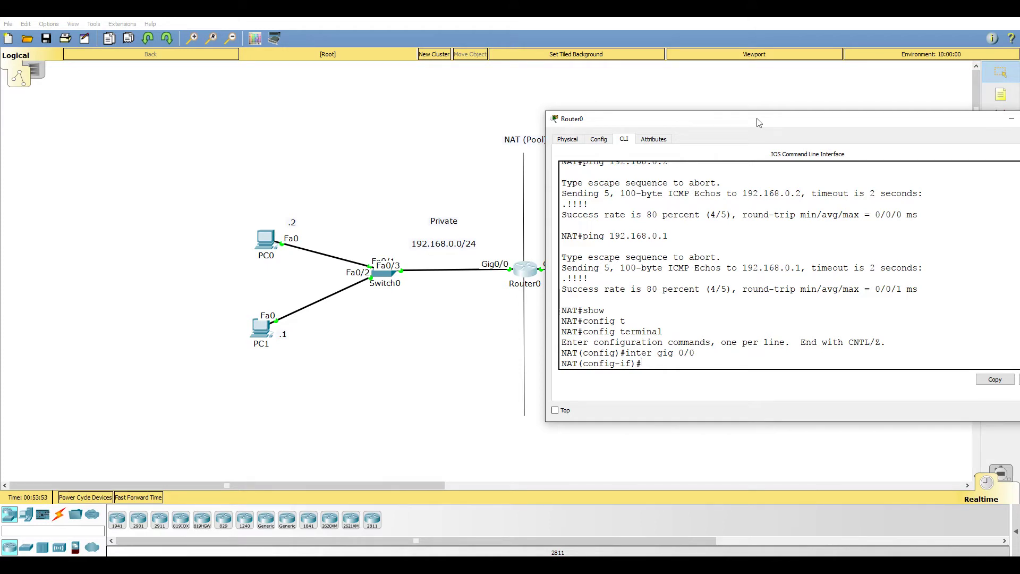
text(onfig-if)#ip nat in)
key(Tab)
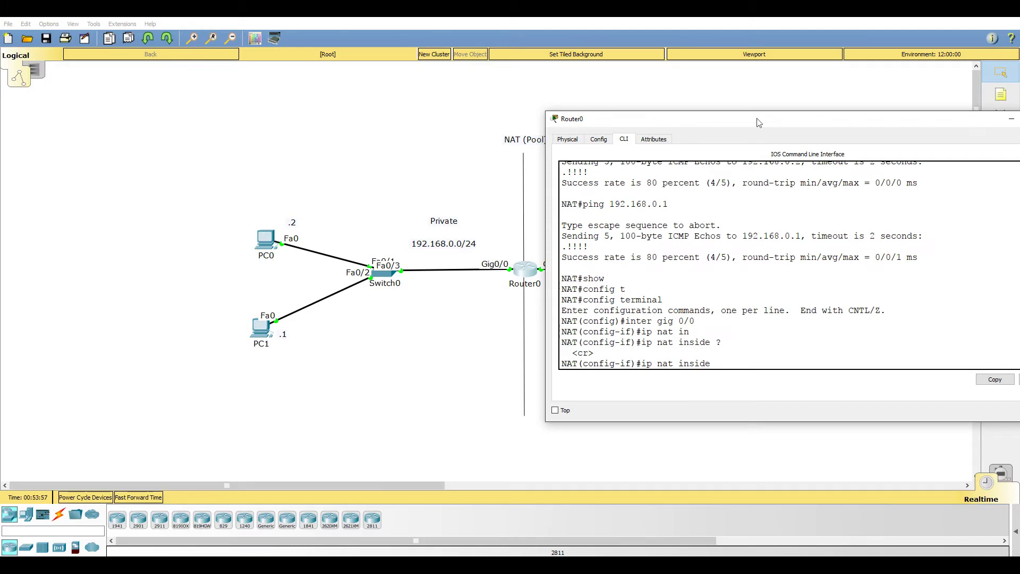
text(?)
key(Return)
text(exit)
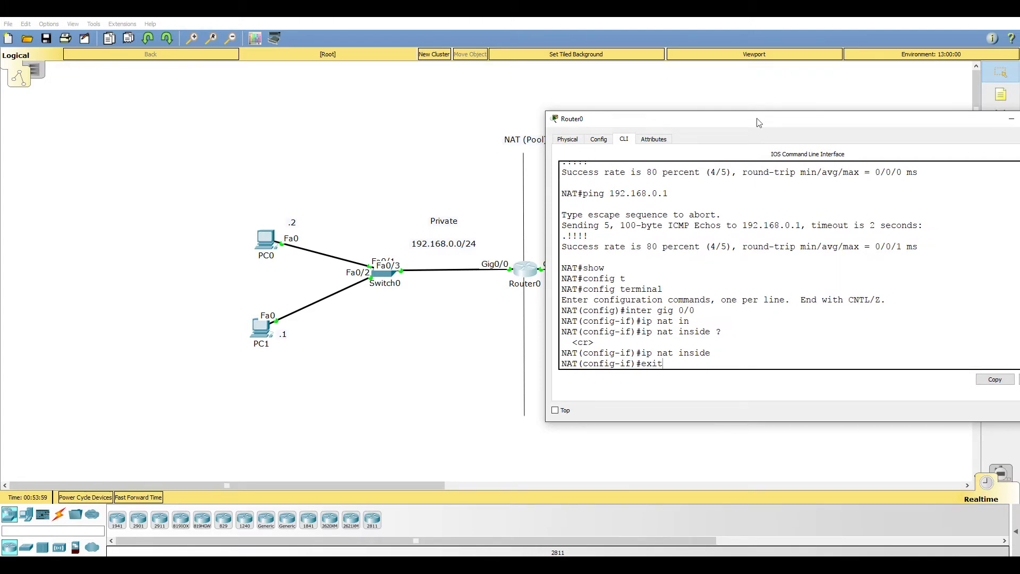
key(Return)
Set GigabitEthernet0/1 as the NAT outside interface, then leave configuration mode with Ctrl+Z
drag(759, 123, 808, 117)
text(in)
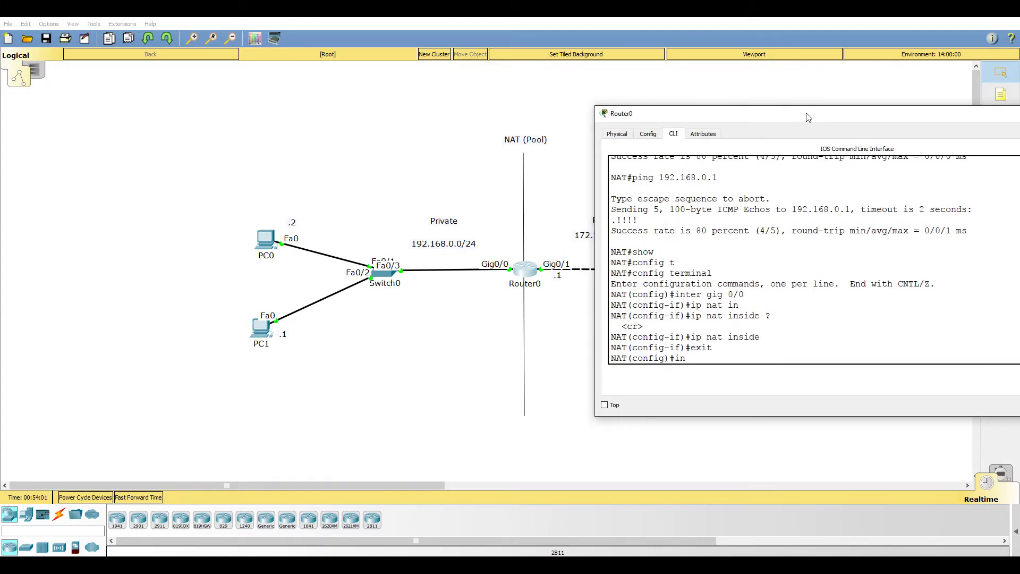
text(ter gig 0/1)
key(Return)
text(ip)
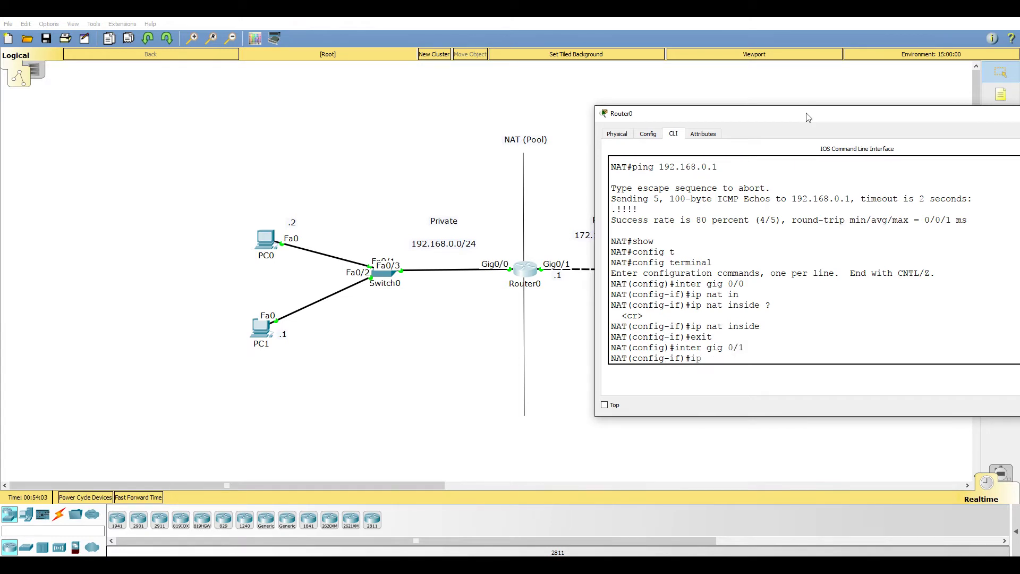
text( nat ou)
key(Tab)
key(Return)
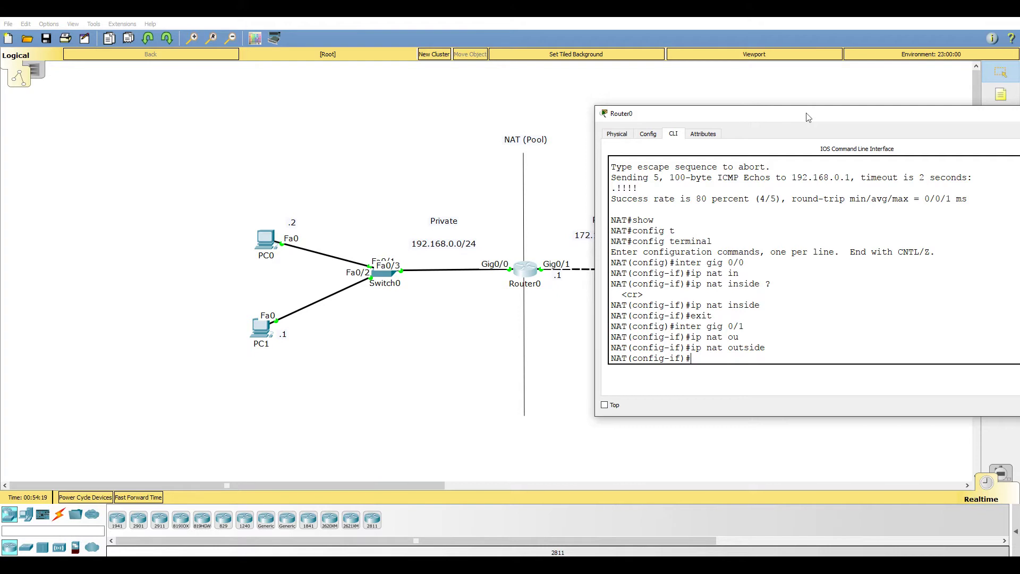
drag(808, 117, 810, 94)
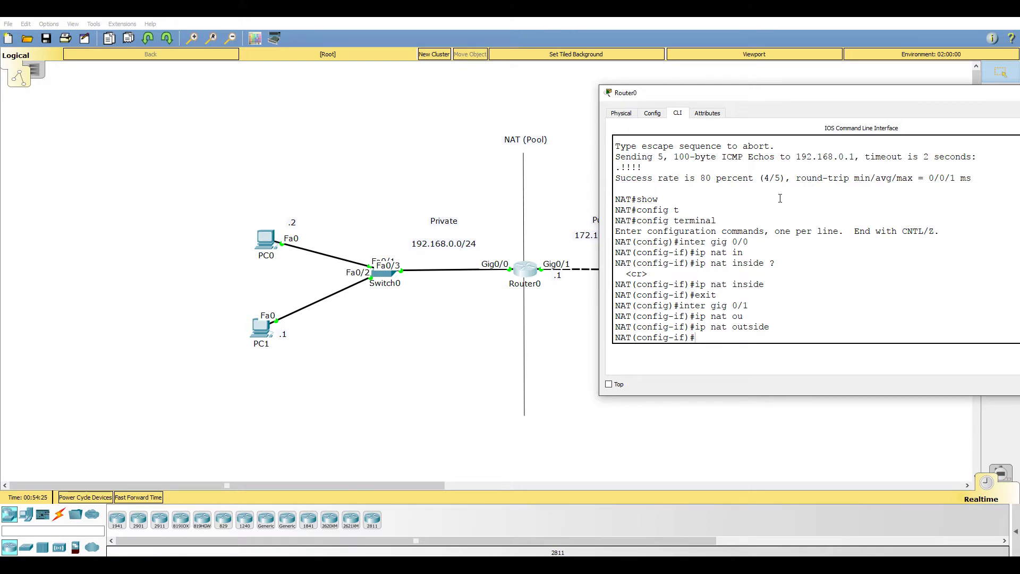
key(ctrl+z)
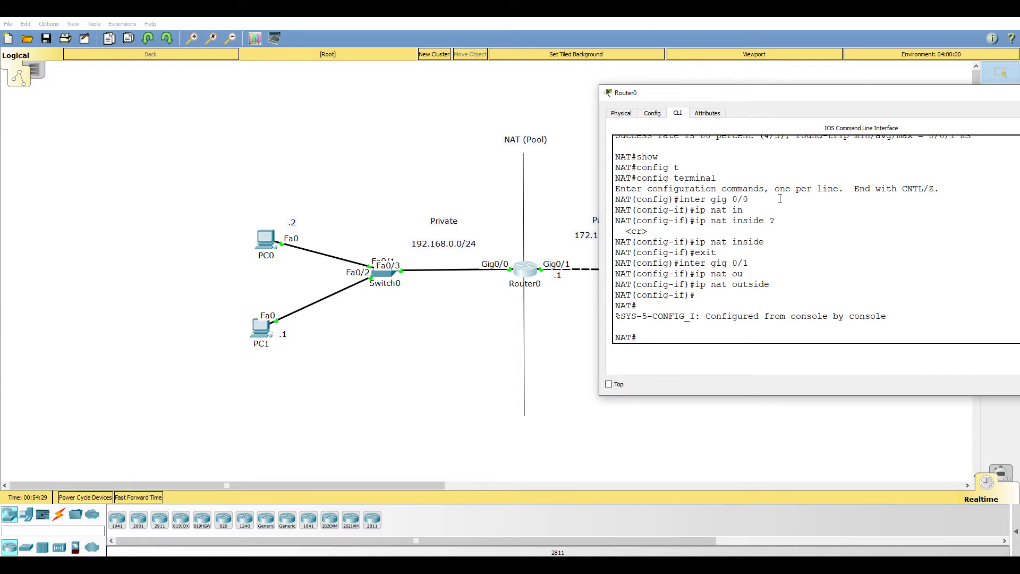
From global configuration, create standard access list 10
text(config t)
key(Return)
text(ip acc)
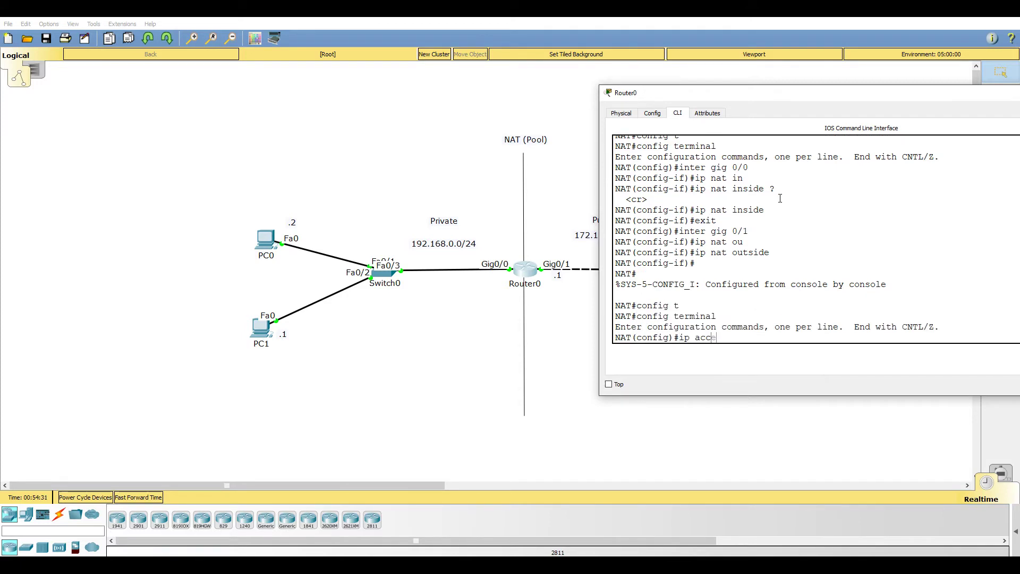
text(ess-list st)
key(Tab)
text(?)
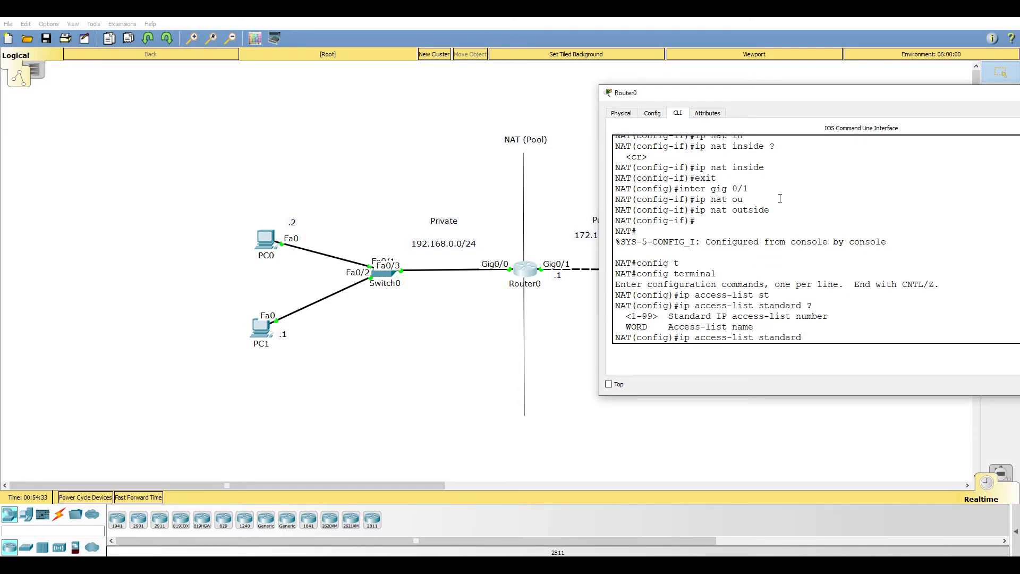
text(10)
key(Return)
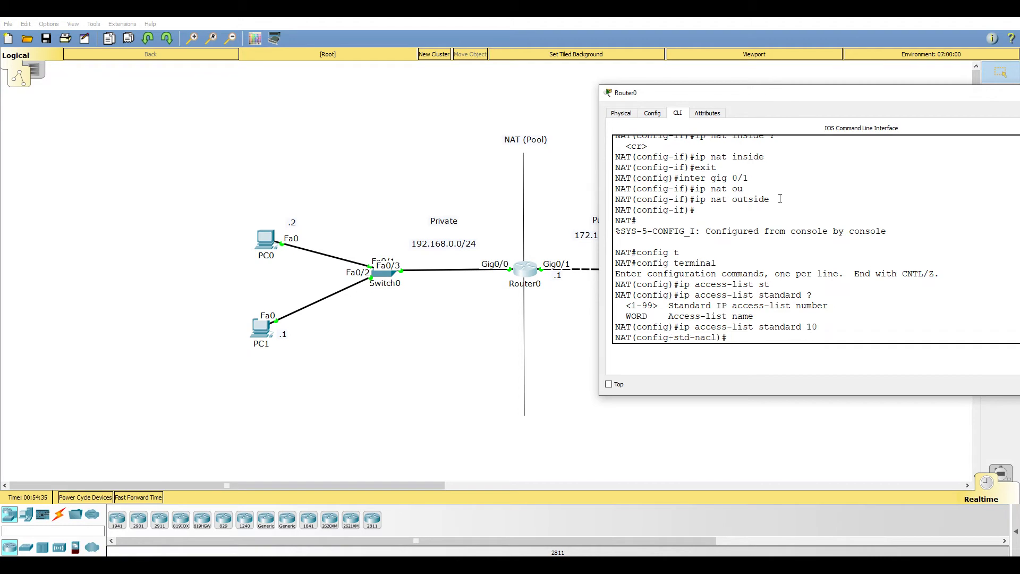
Add the rule permit 192.168.0.0 0.0.0.255 to access list 10
text(permit 192.168.0.0 ?)
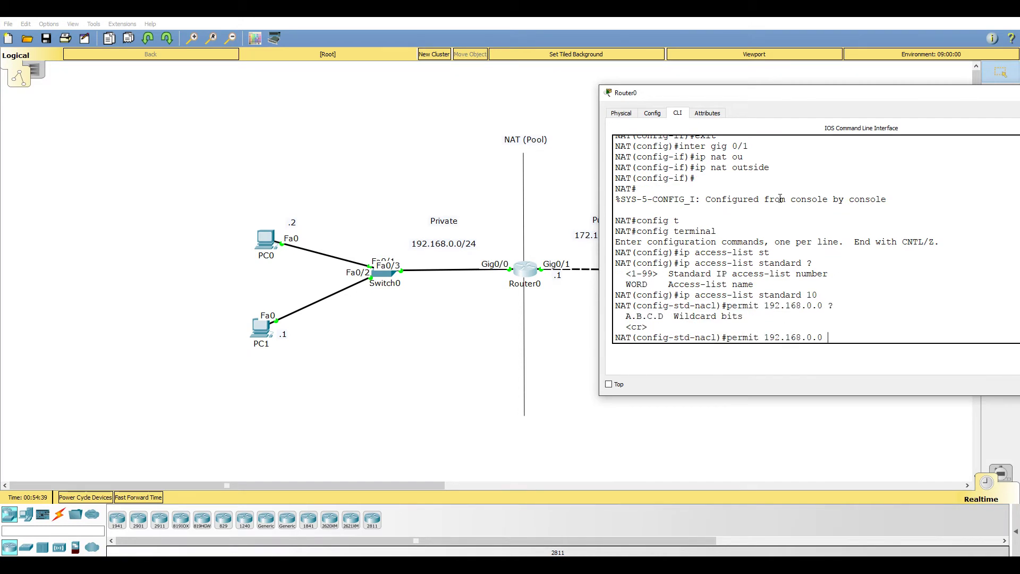
text(0.0.0.255)
double_click(764, 294)
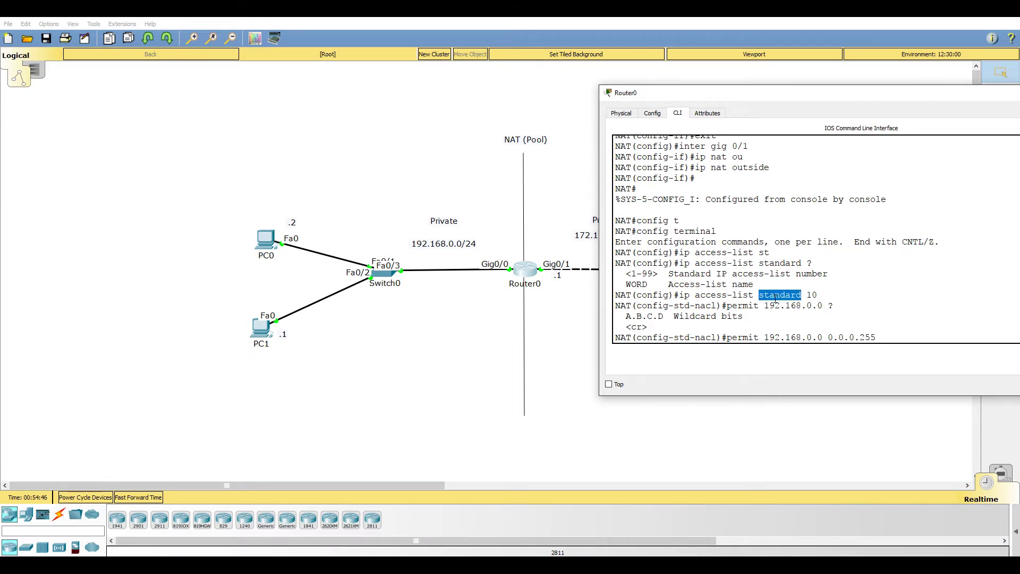
double_click(811, 295)
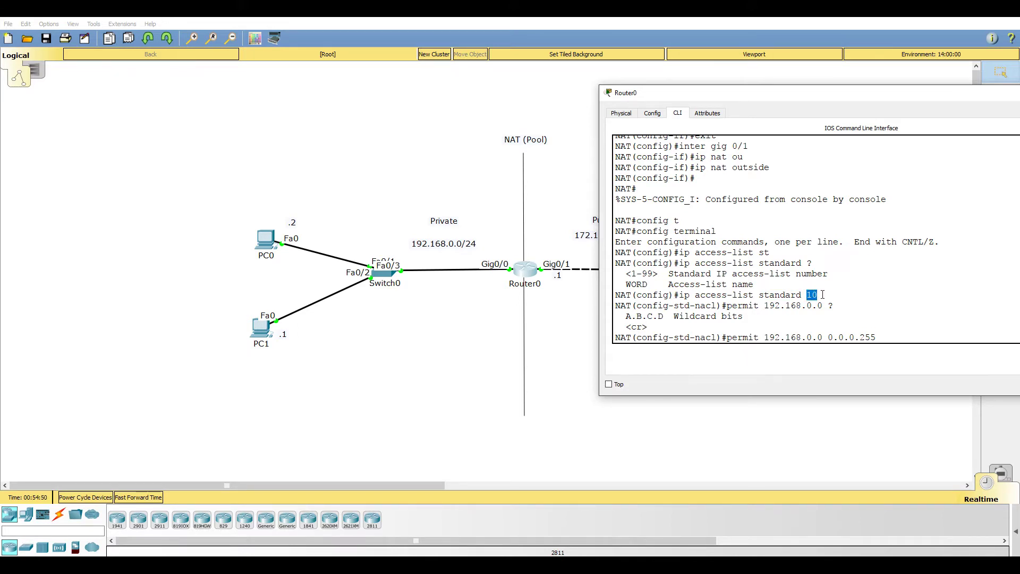
drag(764, 337, 823, 337)
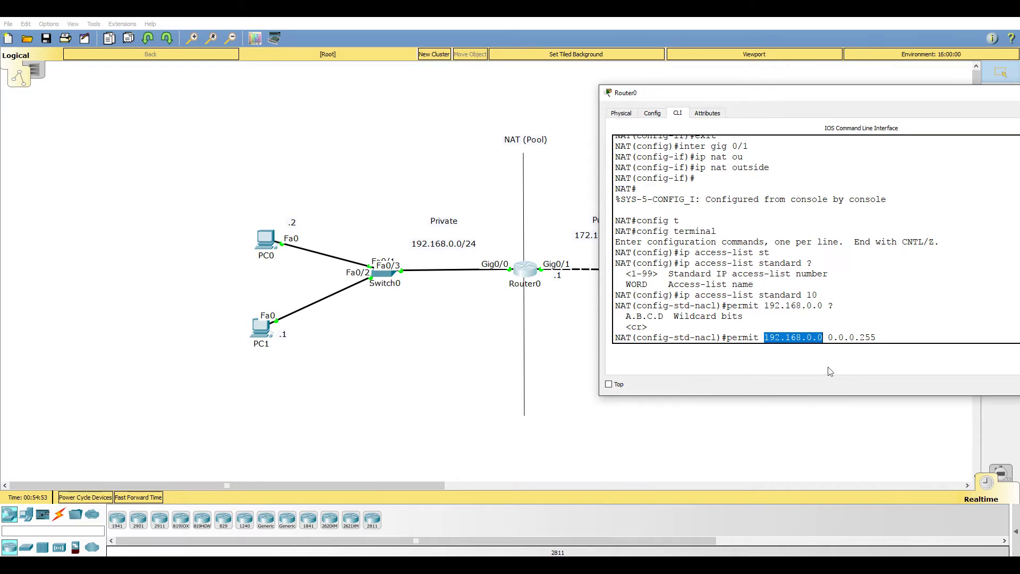
click(830, 371)
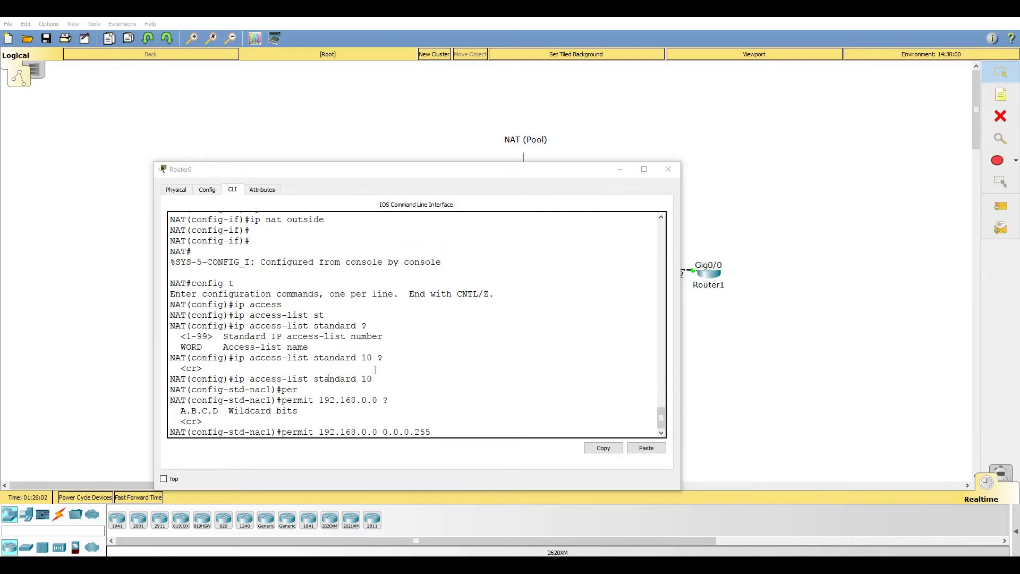
click(375, 369)
key(Return)
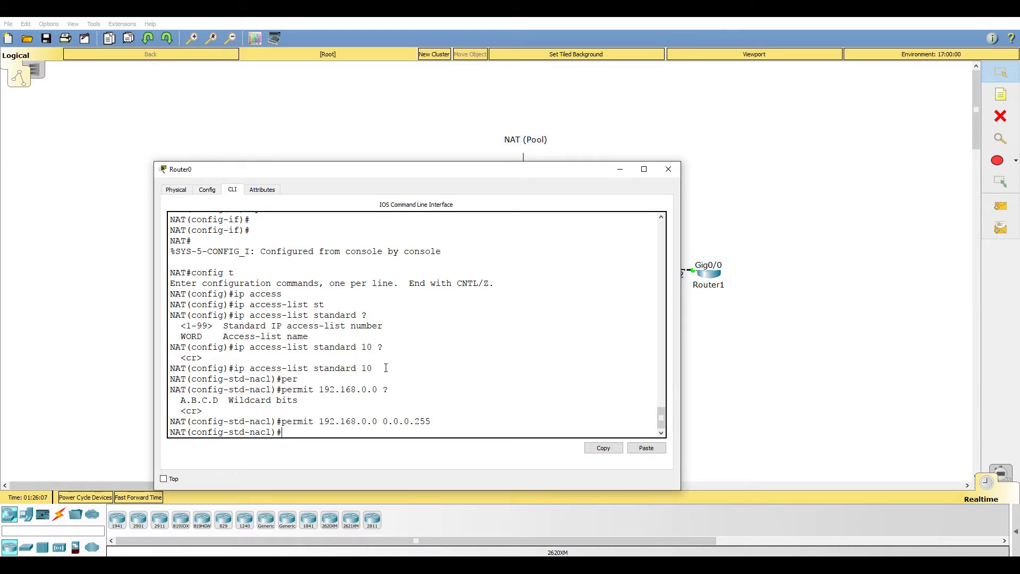
Leave the access list and start an ip nat pool command named outside, checking its syntax help
text(exit)
key(Return)
key(Return)
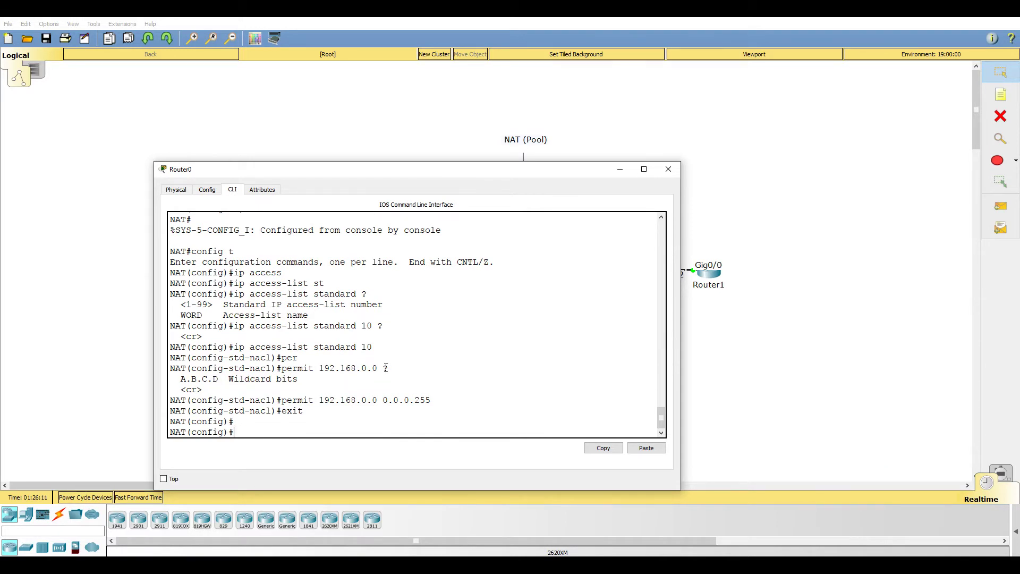
text(ip nat)
key(Tab)
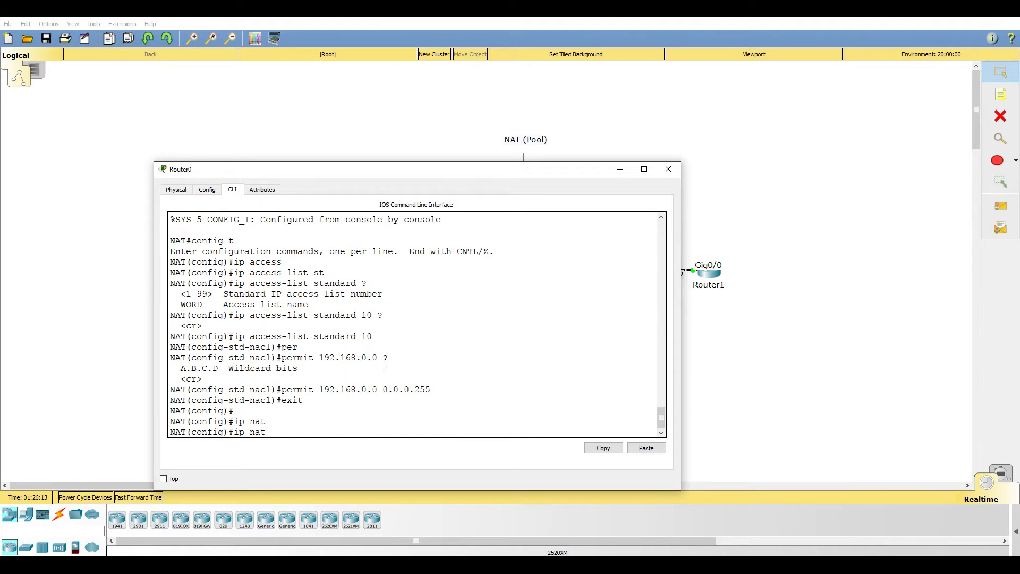
text(?po)
key(Tab)
text(?)
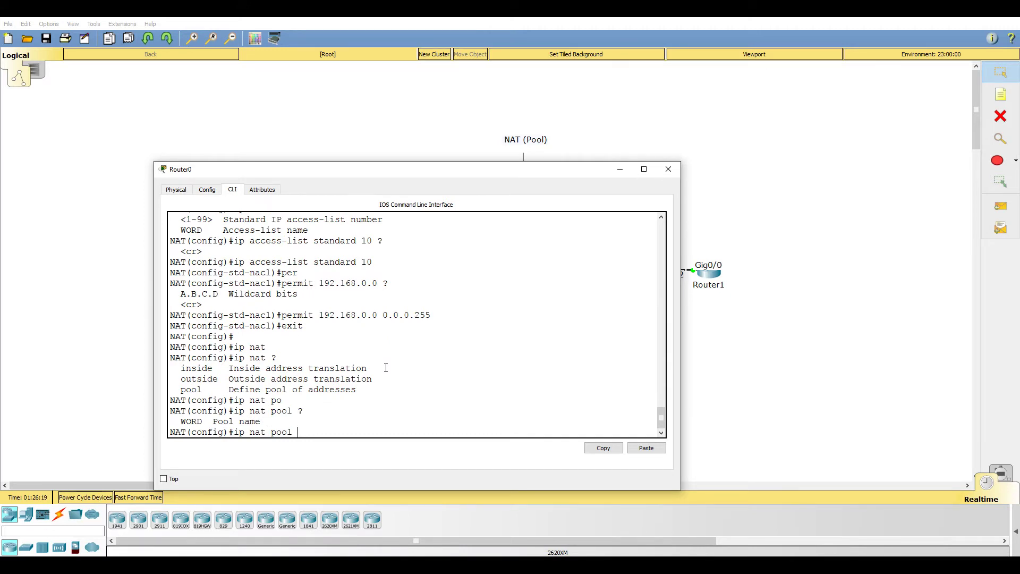
text(outside)
key(Return)
key(Up)
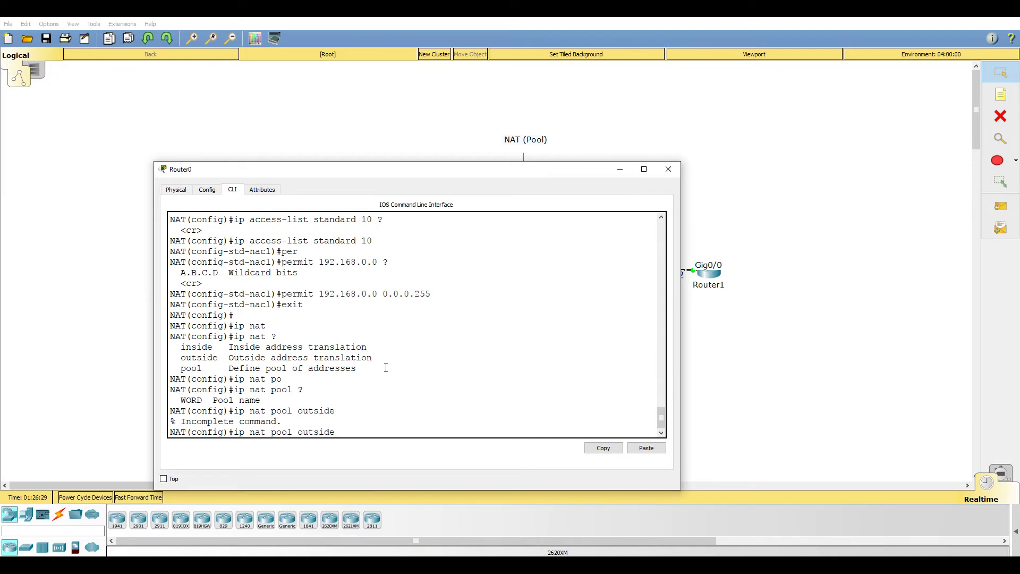
text(?)
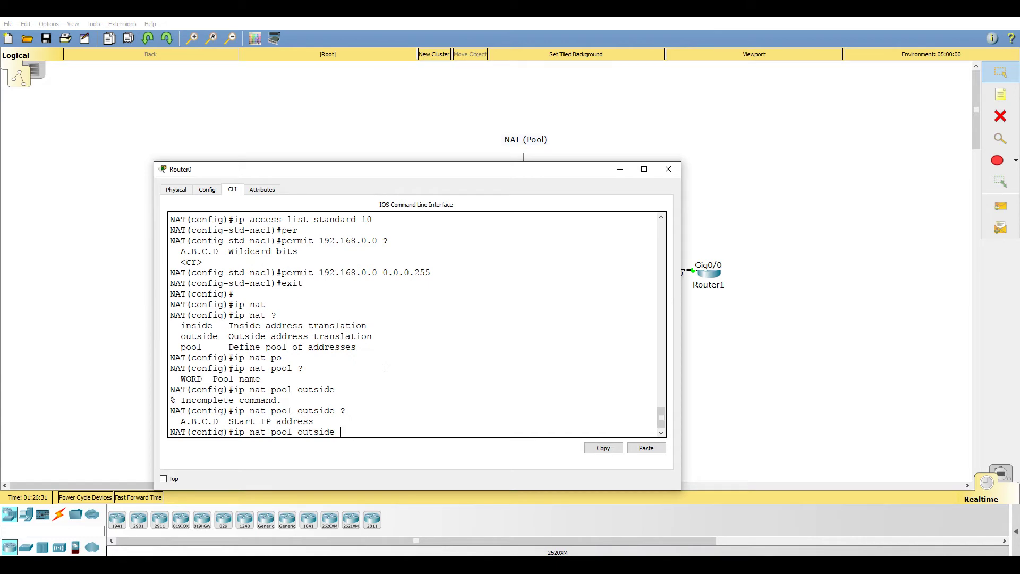
Give pool outside the range 172.16.0.3 to 172.16.0.5 with netmask 255.255.255.248
drag(429, 171, 976, 176)
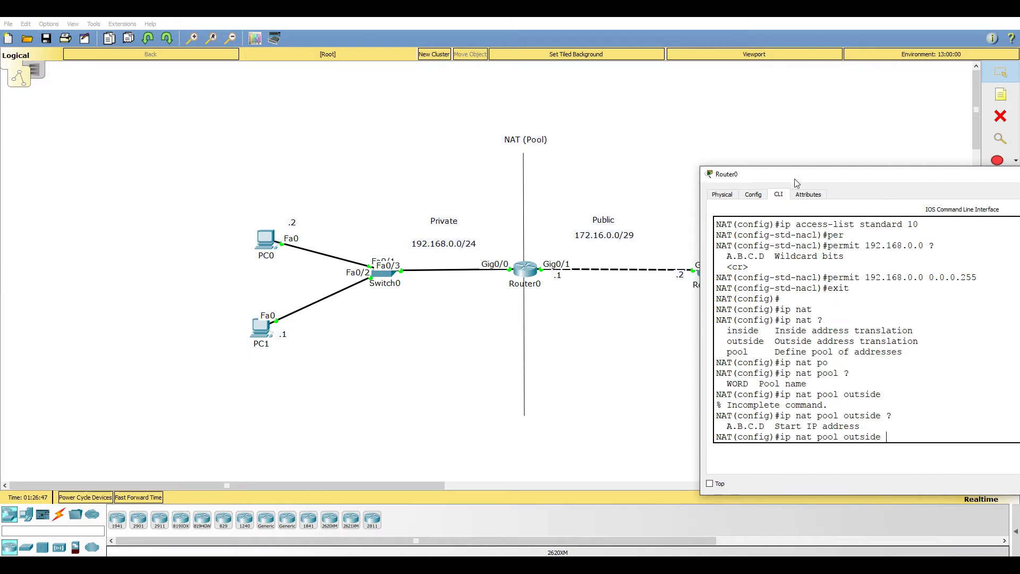
drag(795, 174, 839, 133)
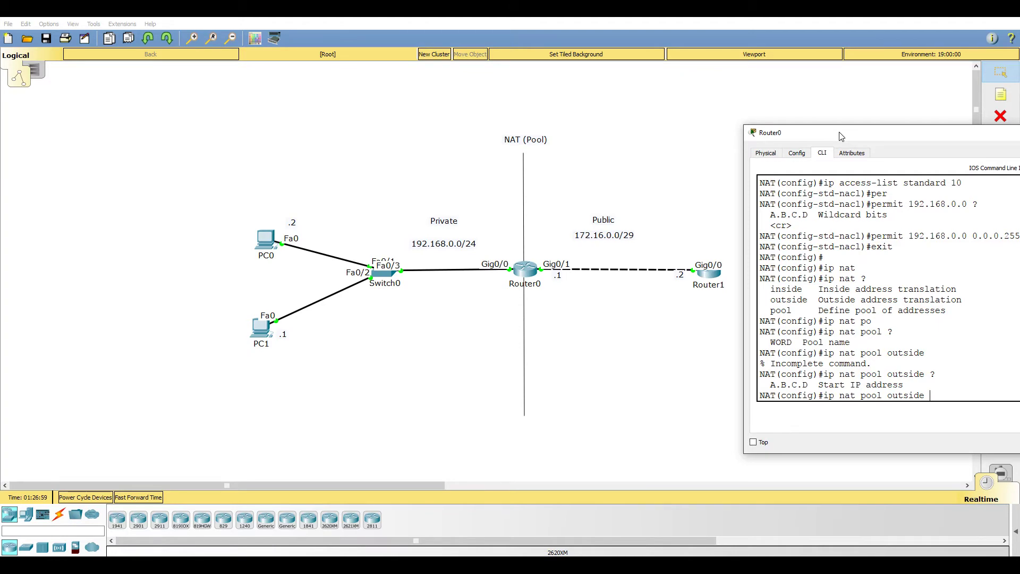
text(172.16.0.3)
drag(842, 136, 671, 104)
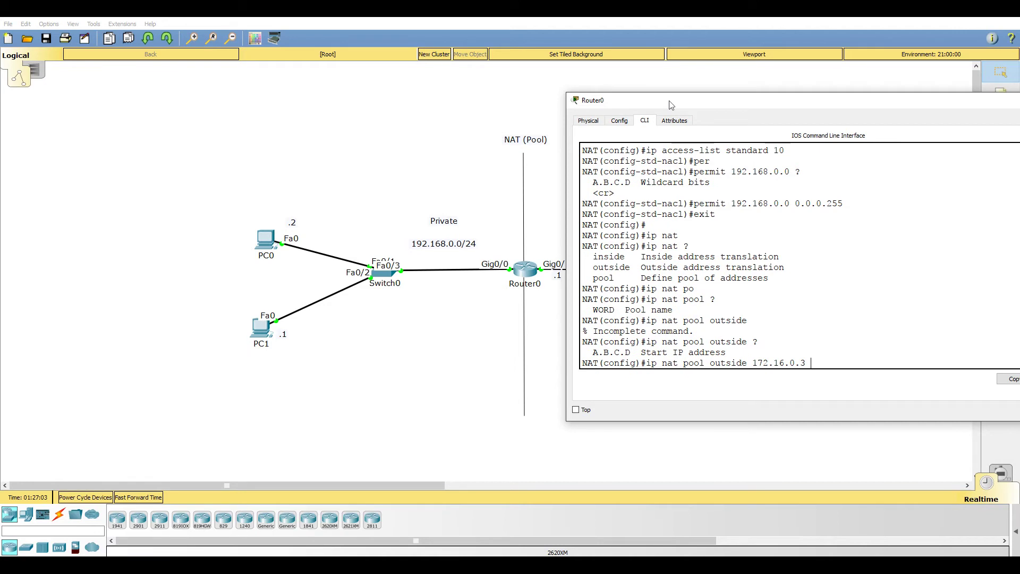
text(?)
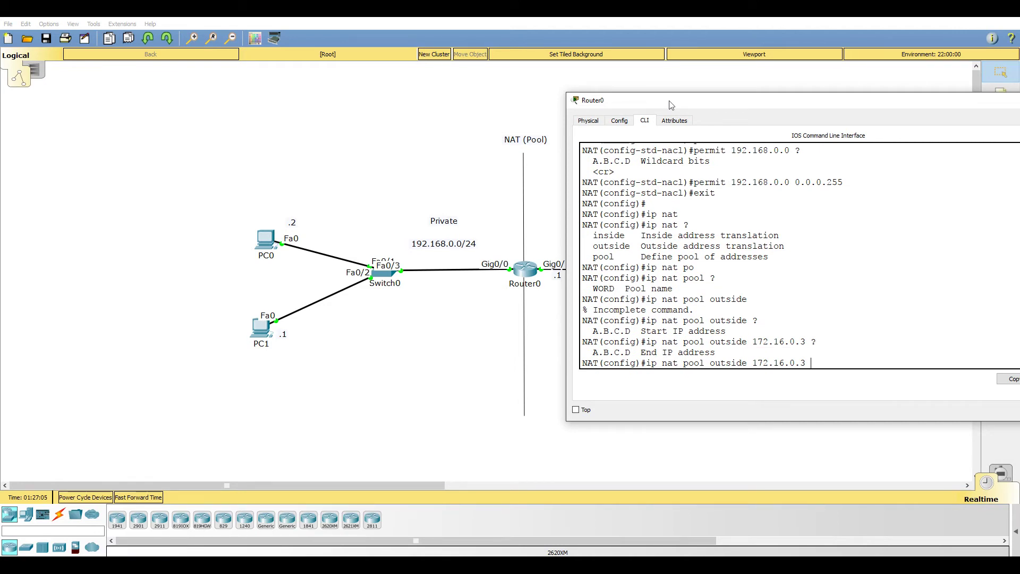
text( 172.16.0.5)
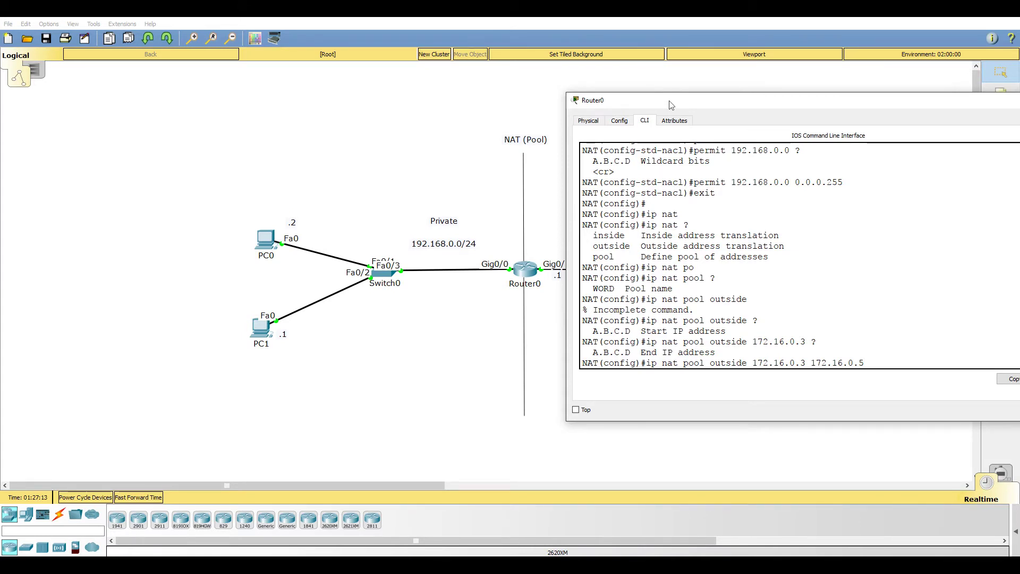
mouse_move(670, 104)
mouse_down()
mouse_move(790, 94)
mouse_move(681, 99)
mouse_up()
text(?)
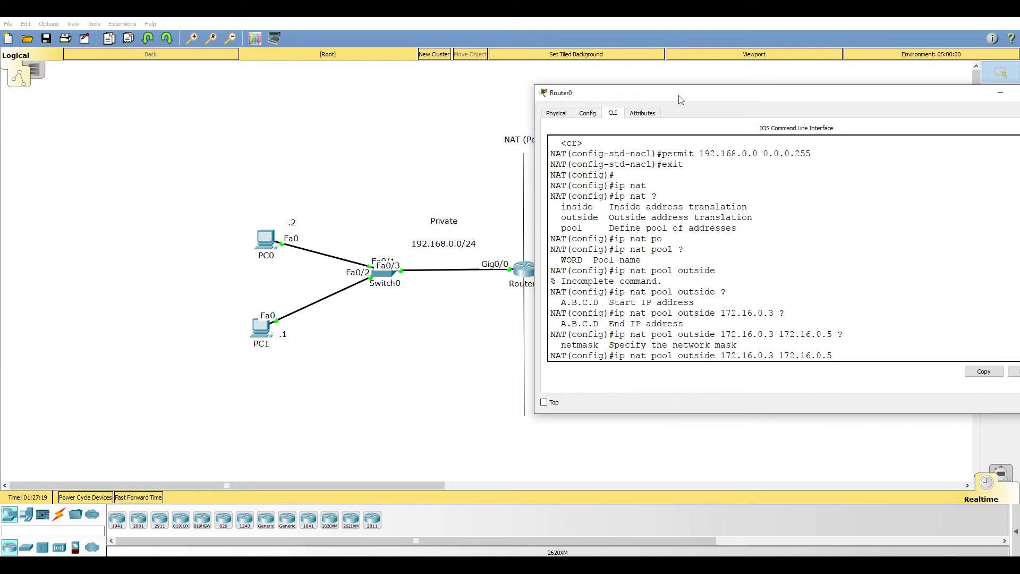
text(net)
key(Tab)
text(?)
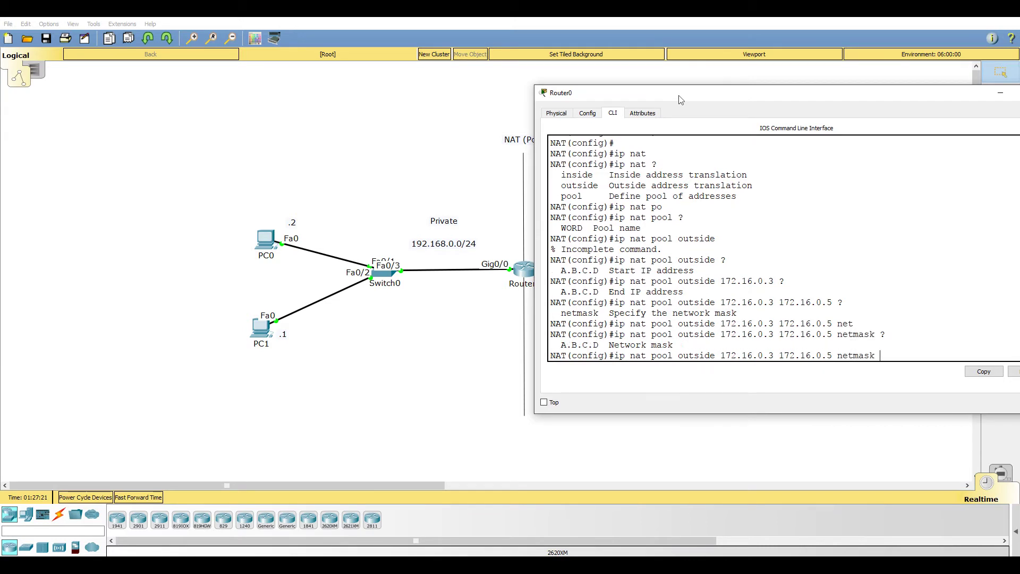
text(255.255.255.248)
key(Return)
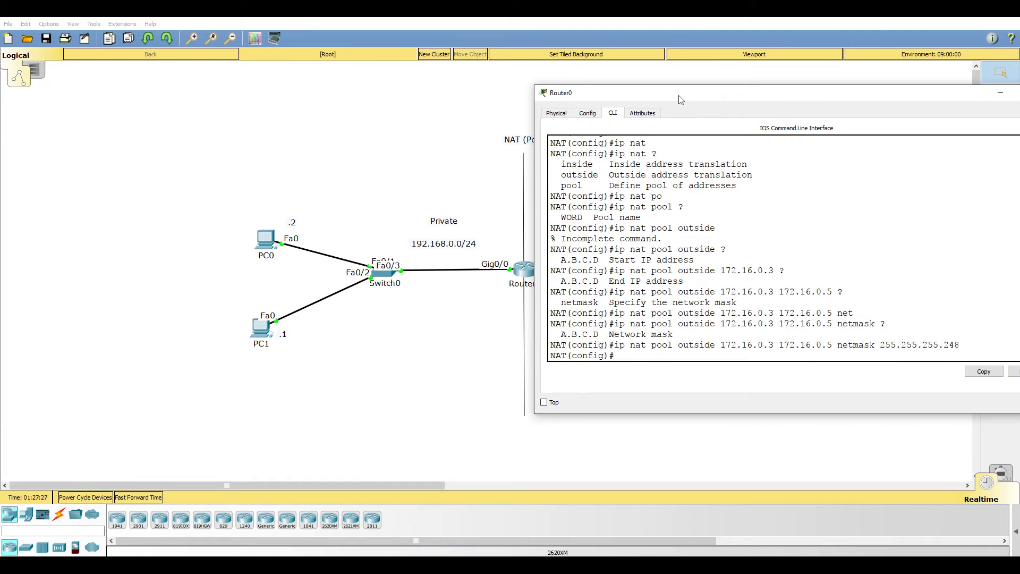
drag(681, 100, 734, 107)
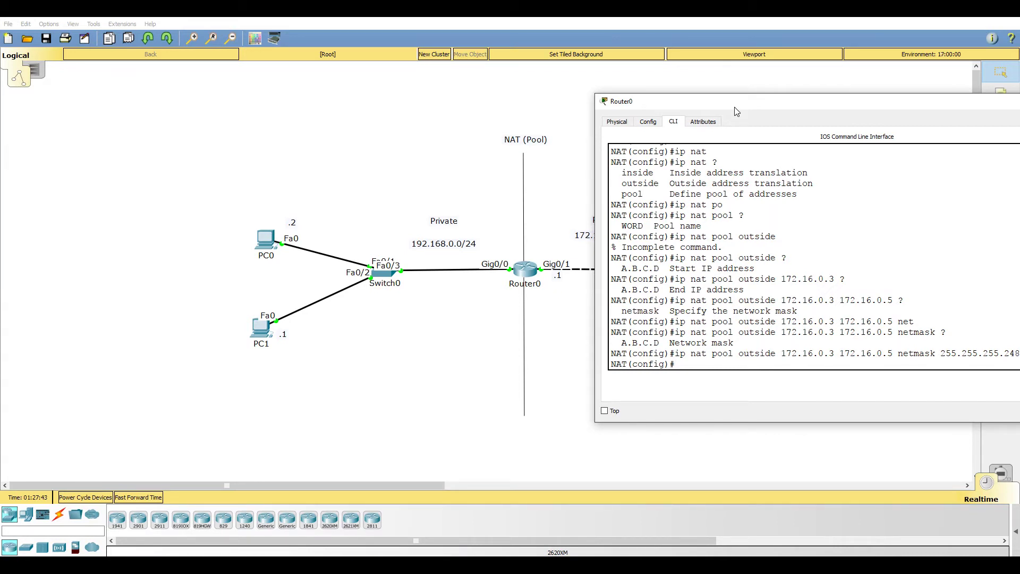
Begin the NAT rule ip nat inside source list 10
text(ip nat)
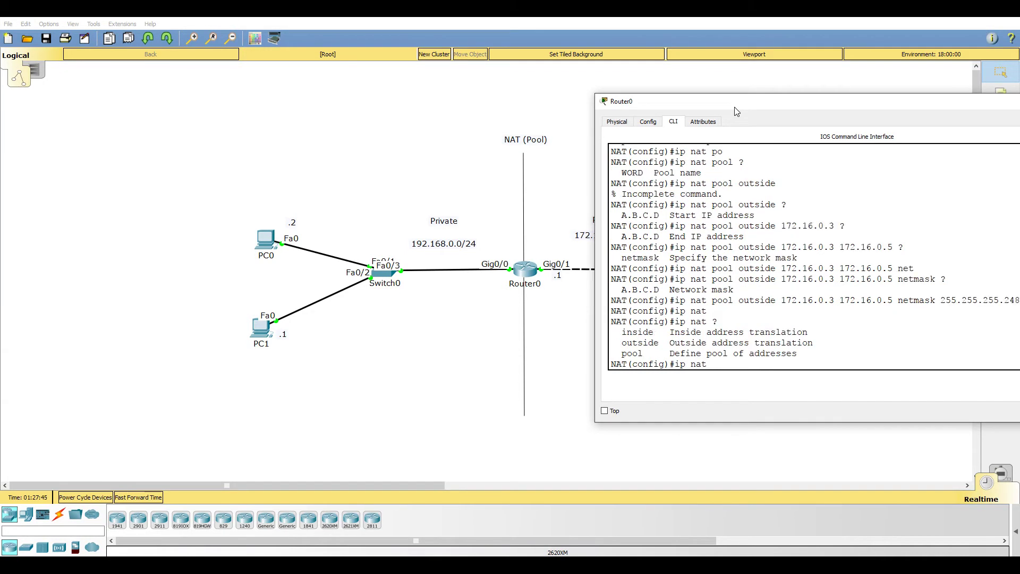
text( ?in)
key(Tab)
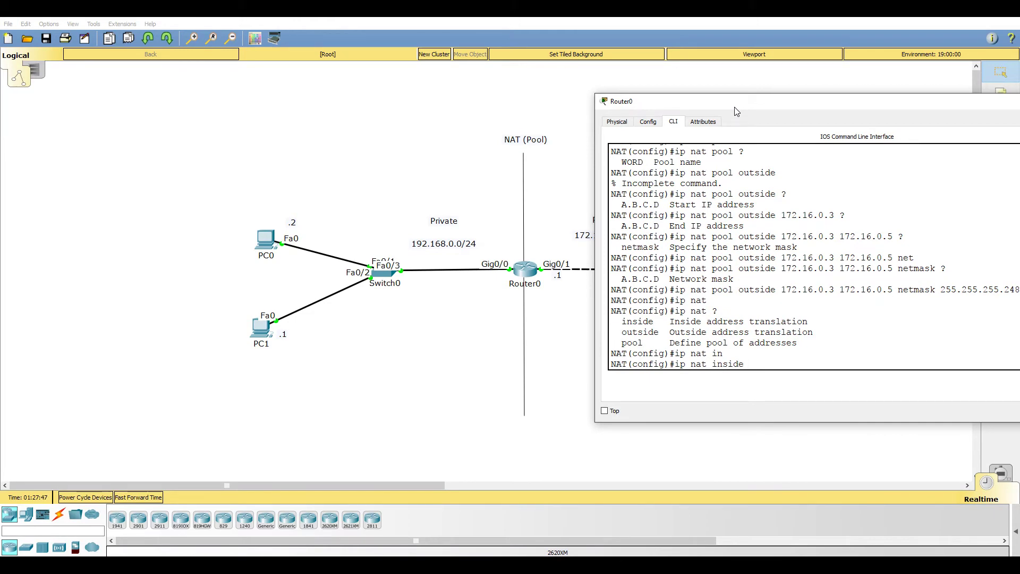
text(?so)
key(Tab)
text(?)
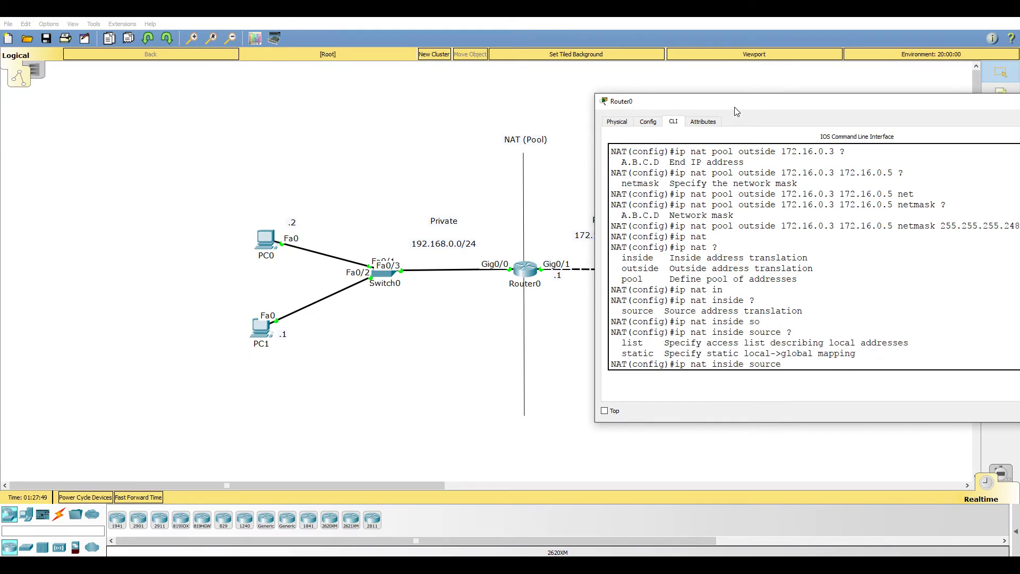
text(l)
key(Tab)
text(?)
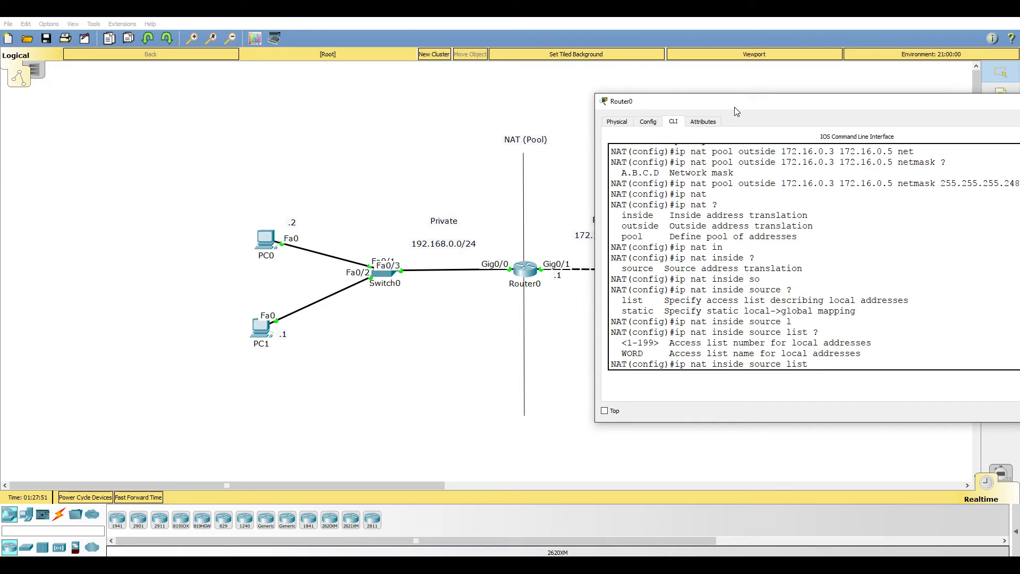
text(10 ?)
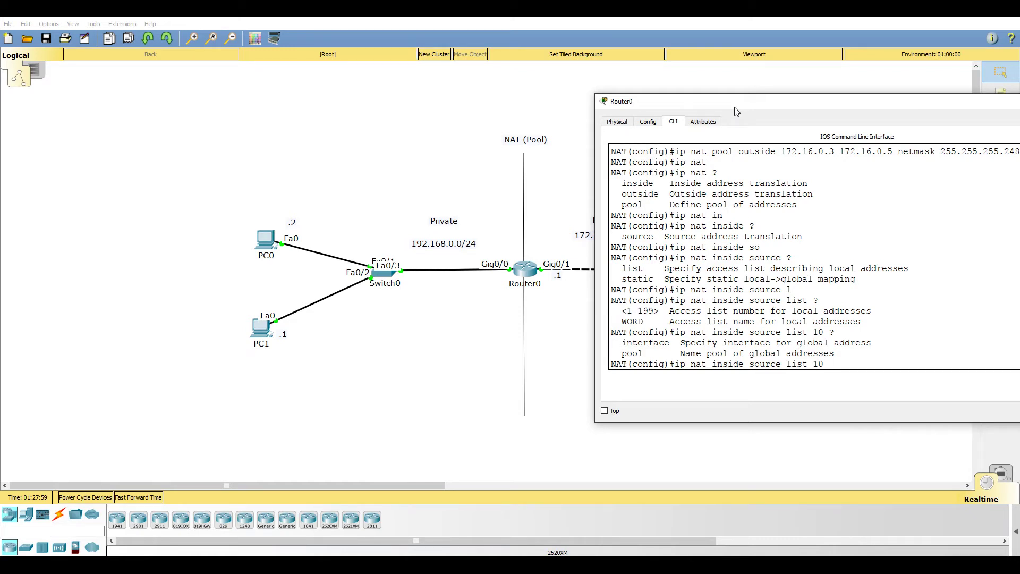
Finish the rule with pool outside overload, then exit configuration mode
text(pol)
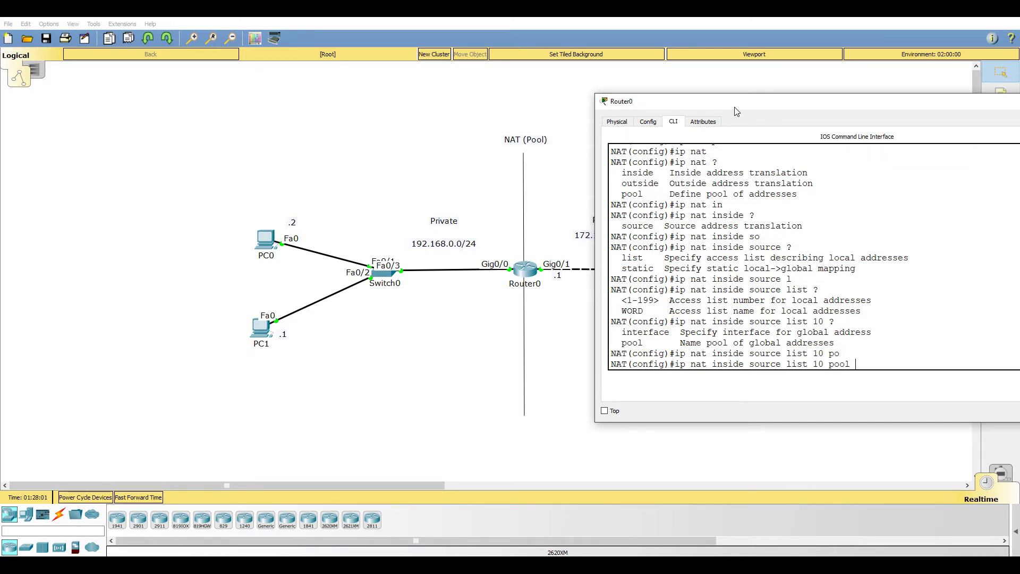
text(?)
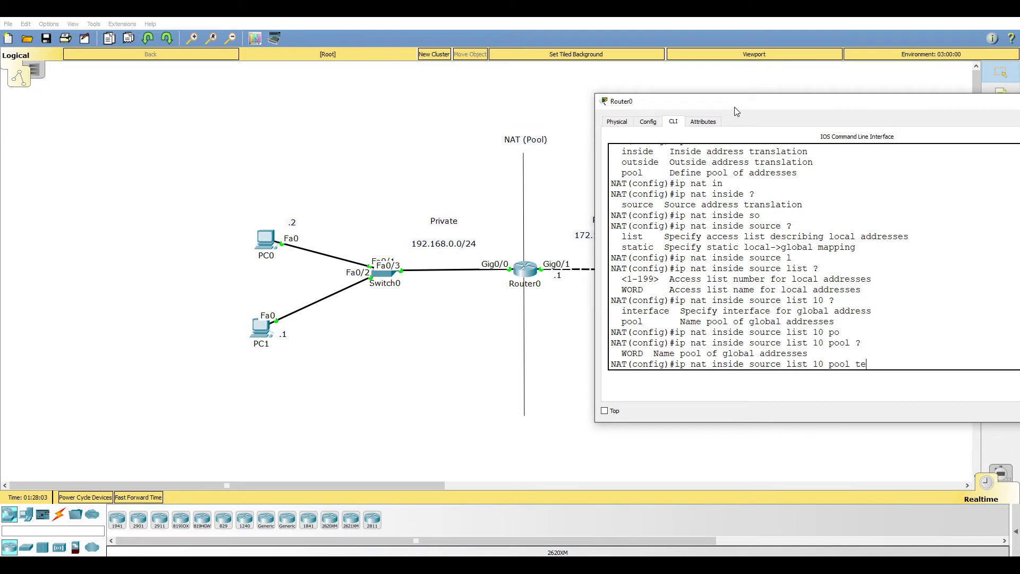
key(BackSpace)
key(BackSpace)
scroll(795, 241, up, 2)
scroll(795, 241, up, 2)
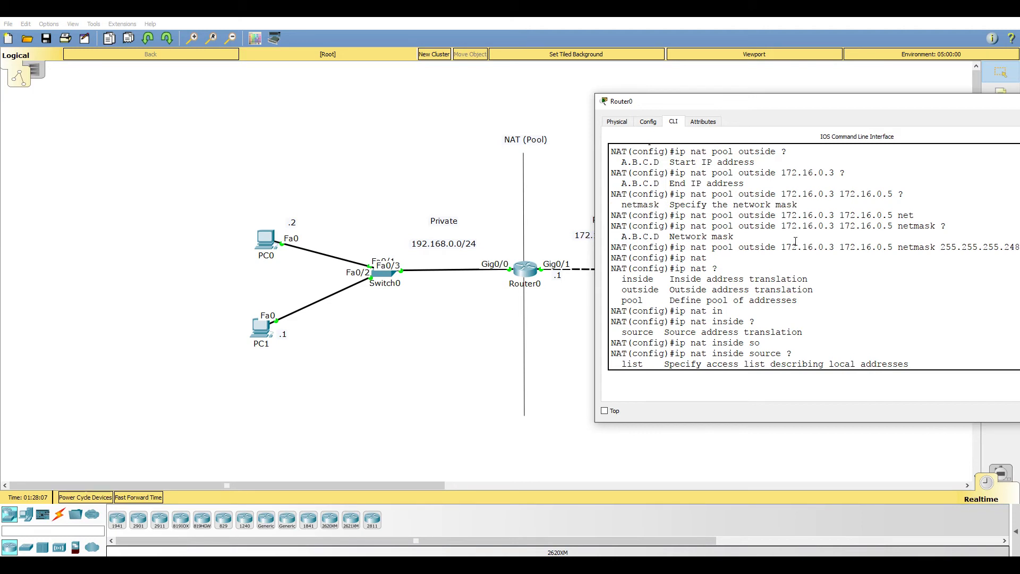
text(outside ?)
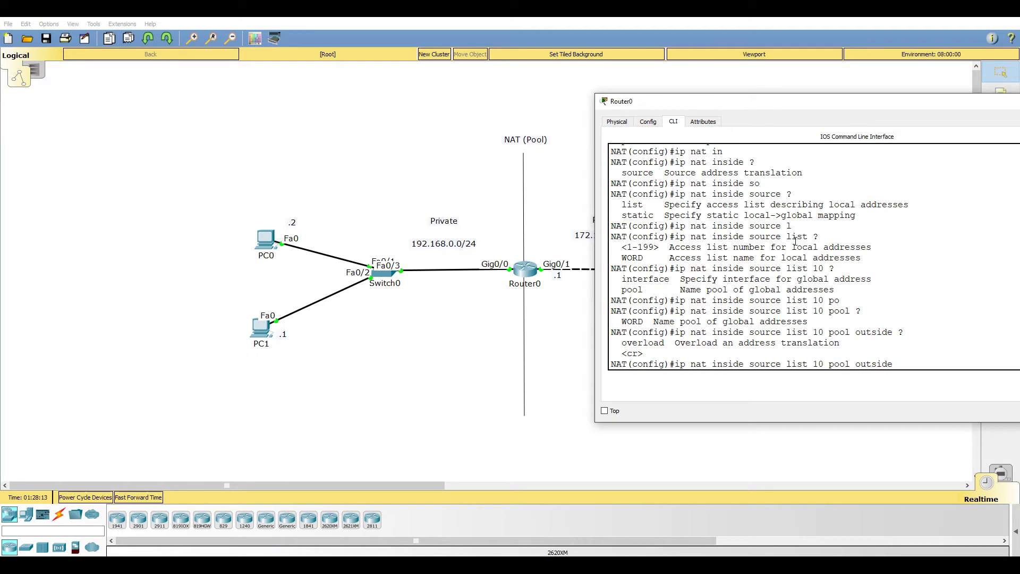
text(over)
key(Tab)
key(Return)
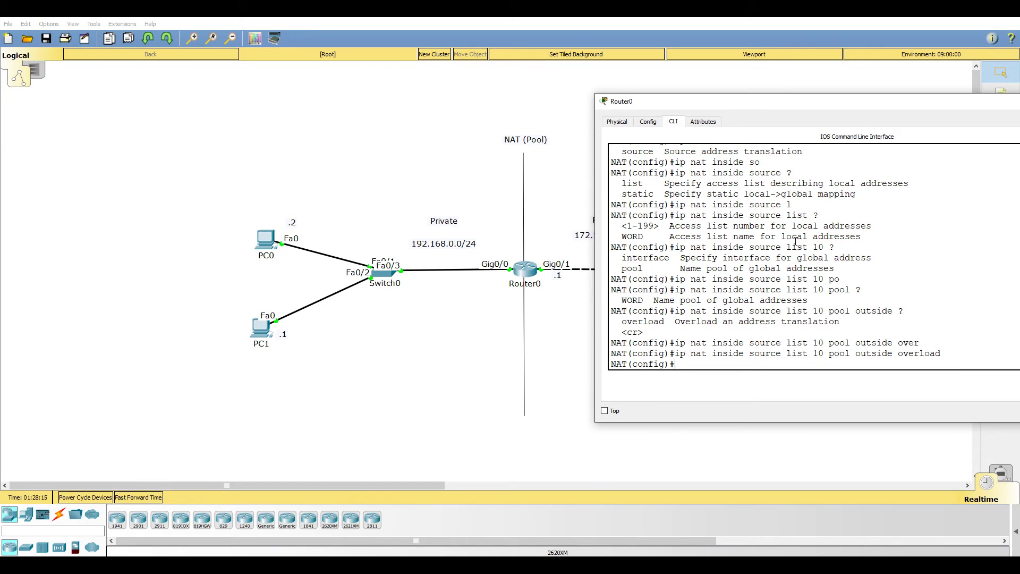
key(ctrl+z)
Display Router0's running configuration with show run and page through it
key(Return)
key(Return)
text(s)
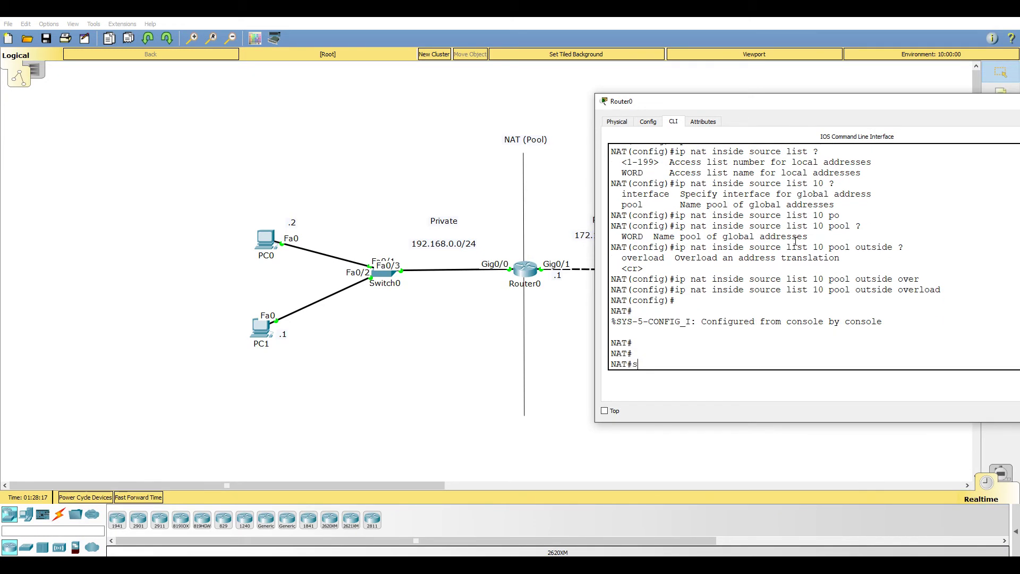
text(how run)
key(Return)
key(space)
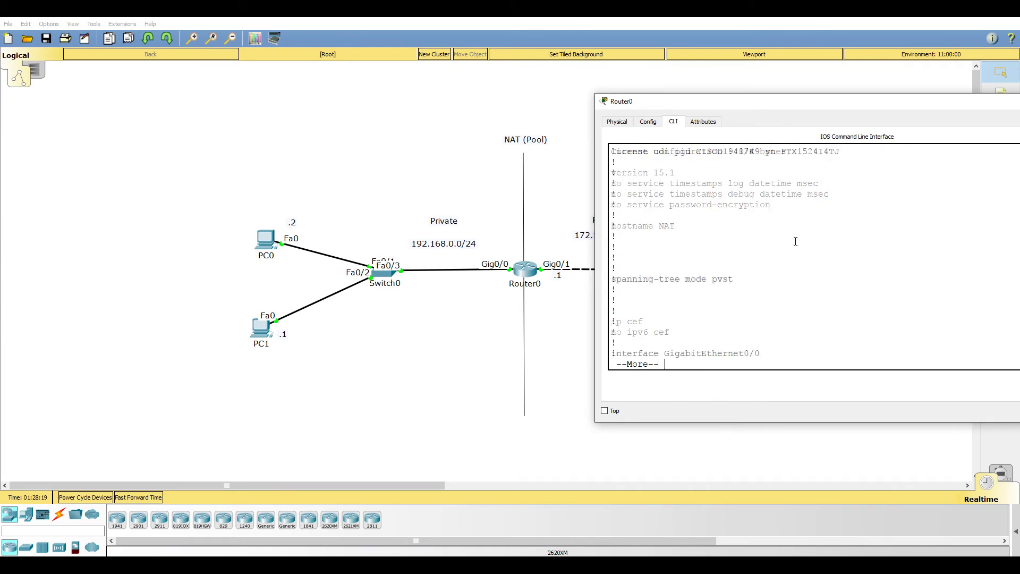
key(space)
scroll(694, 247, up, 1)
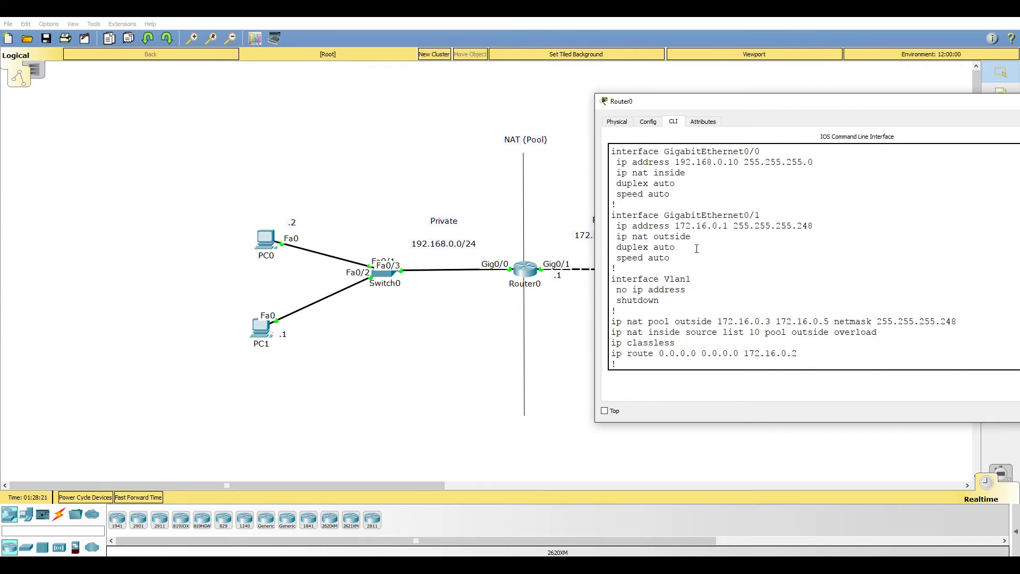
drag(692, 237, 584, 237)
scroll(664, 239, up, 2)
drag(686, 238, 582, 239)
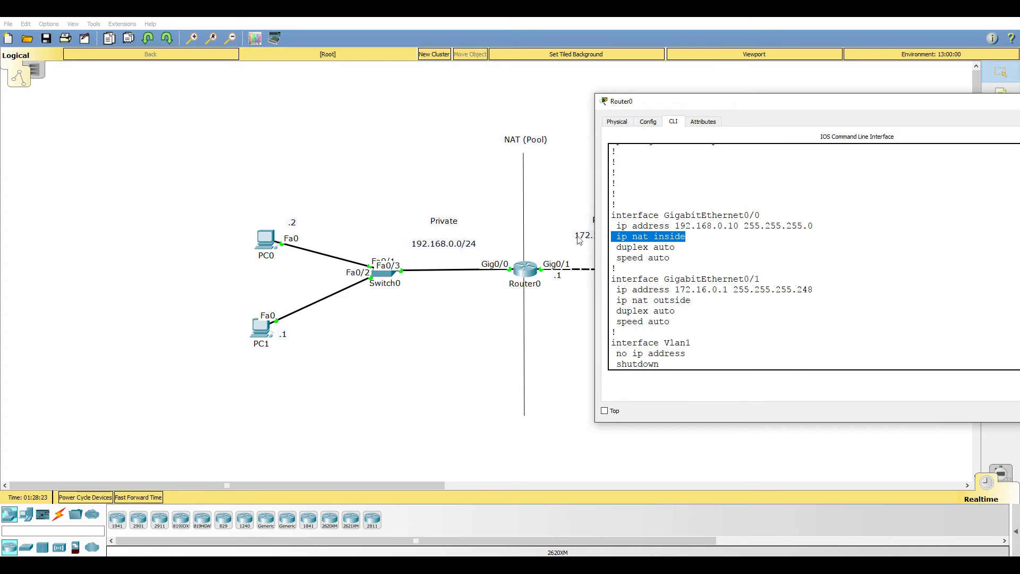
scroll(633, 297, down, 3)
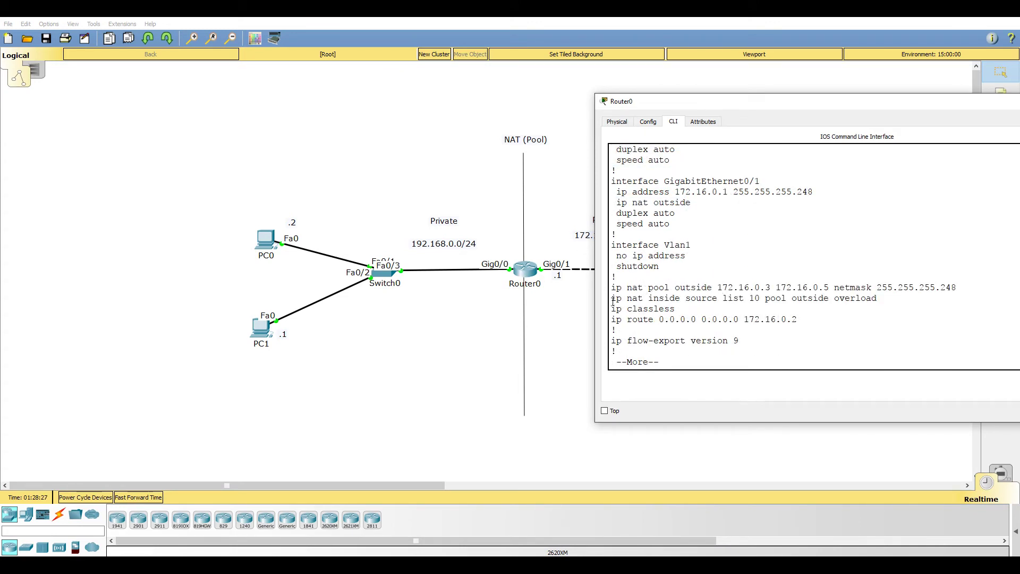
Highlight the pool outside line: range 172.16.0.3–172.16.0.5, netmask 255.255.255.248
drag(611, 287, 831, 289)
double_click(696, 286)
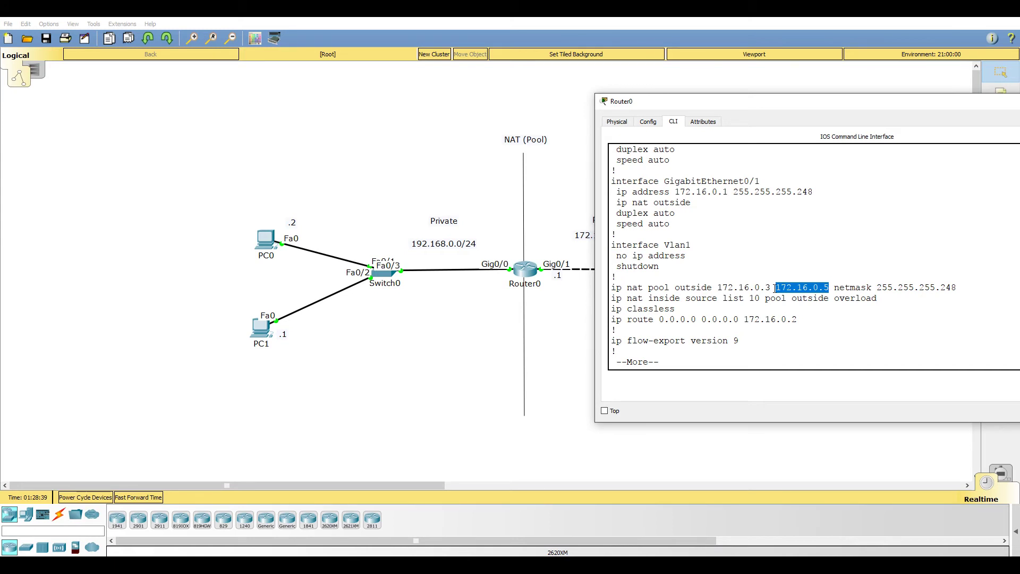
drag(878, 287, 957, 291)
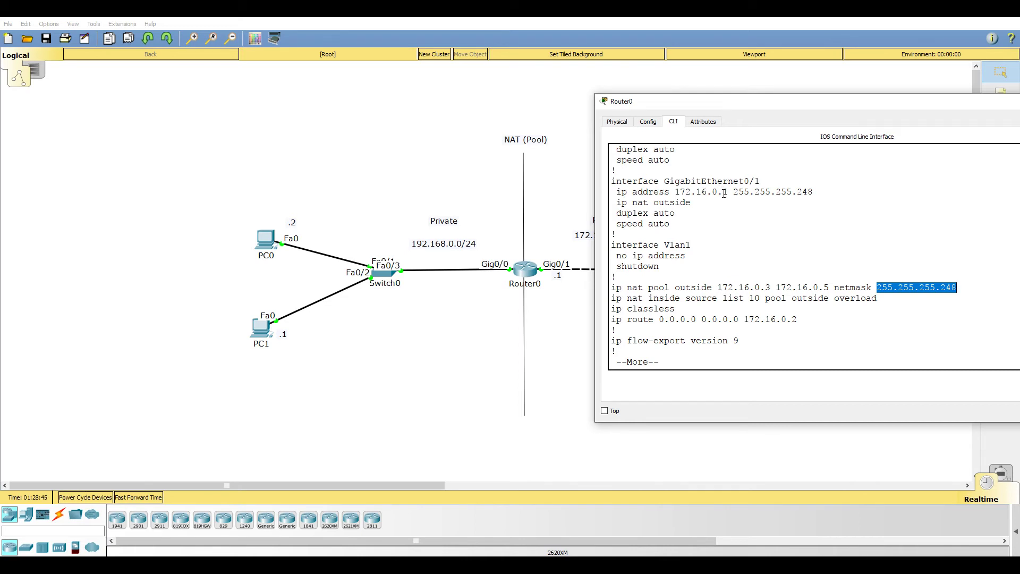
drag(717, 288, 834, 289)
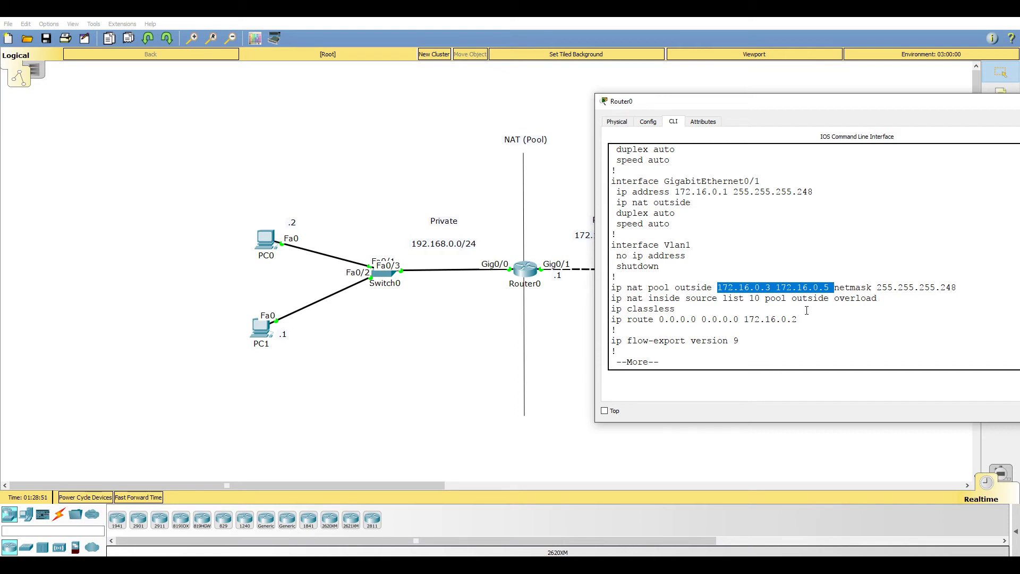
key(Return)
key(Return)
key(Return)
key(Return)
key(Return)
key(Return)
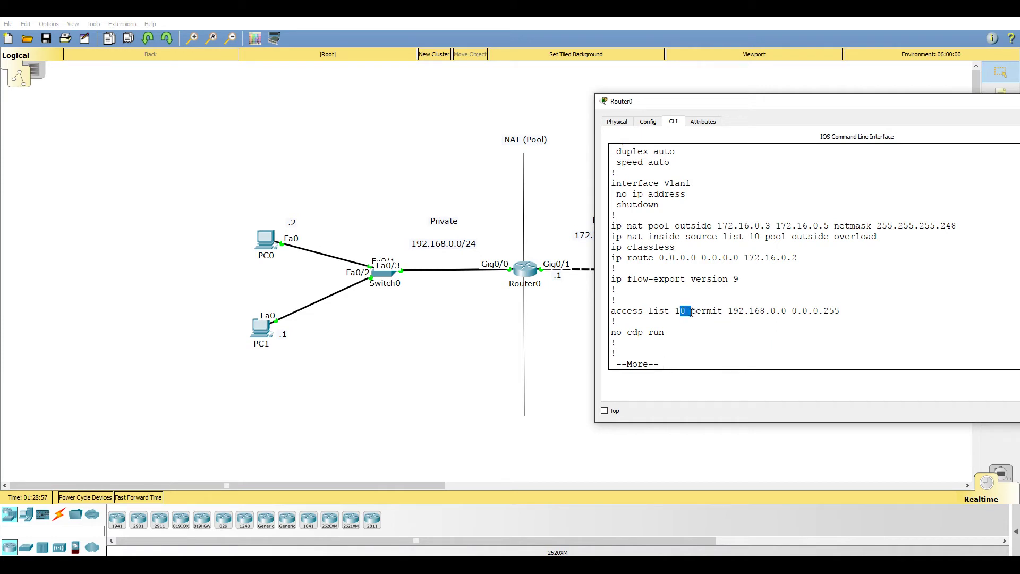
Highlight the access list 192.168.0.0 0.0.0.255 and the list 10 pool outside overload rule, then end the listing
drag(727, 311, 857, 309)
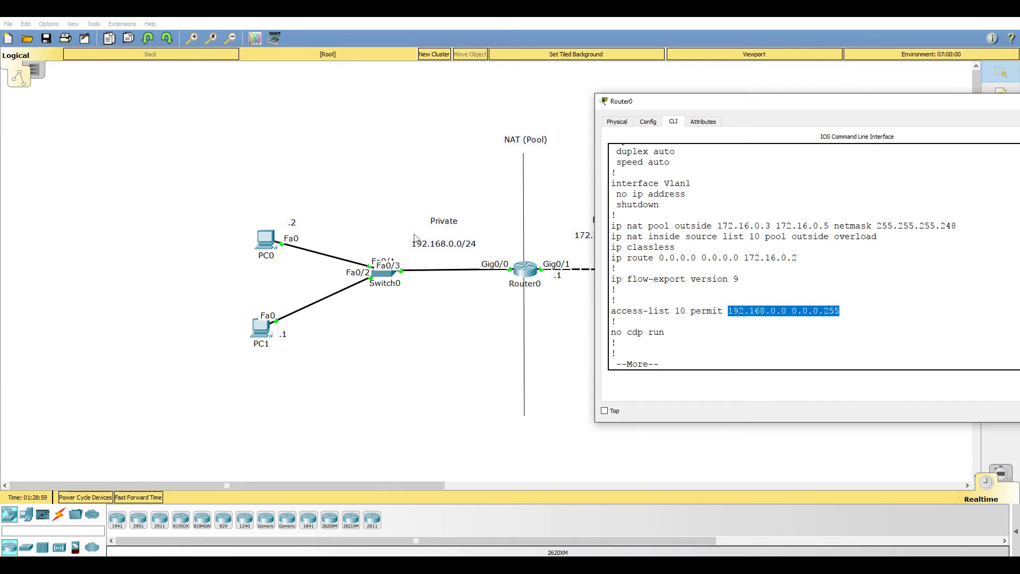
click(722, 283)
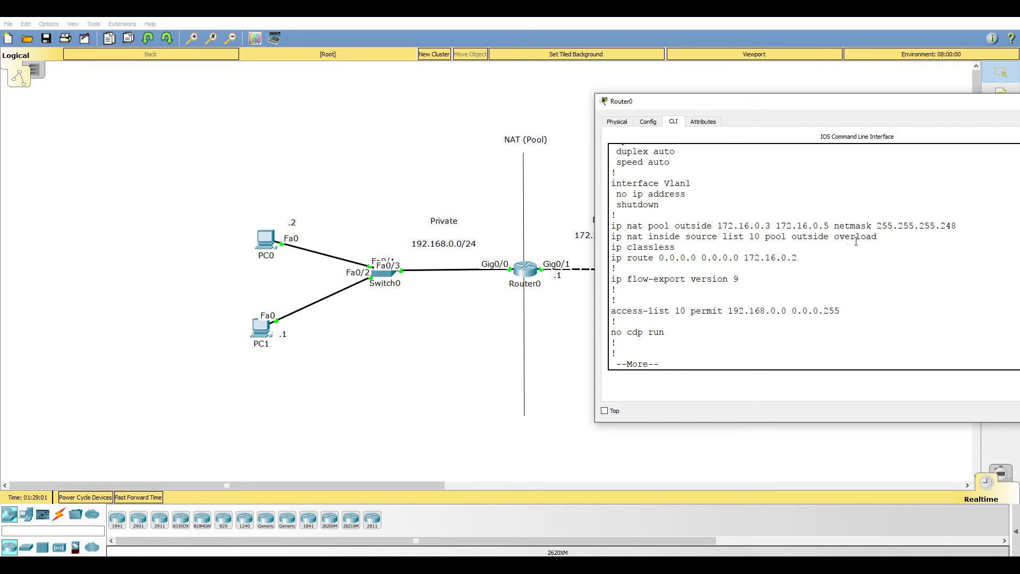
drag(873, 237, 580, 239)
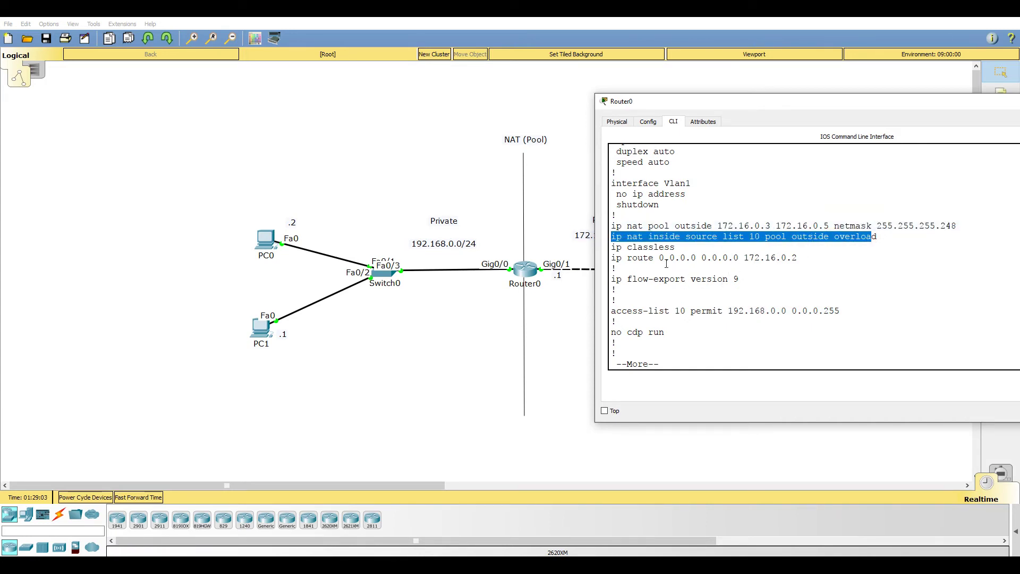
drag(680, 238, 745, 237)
click(750, 236)
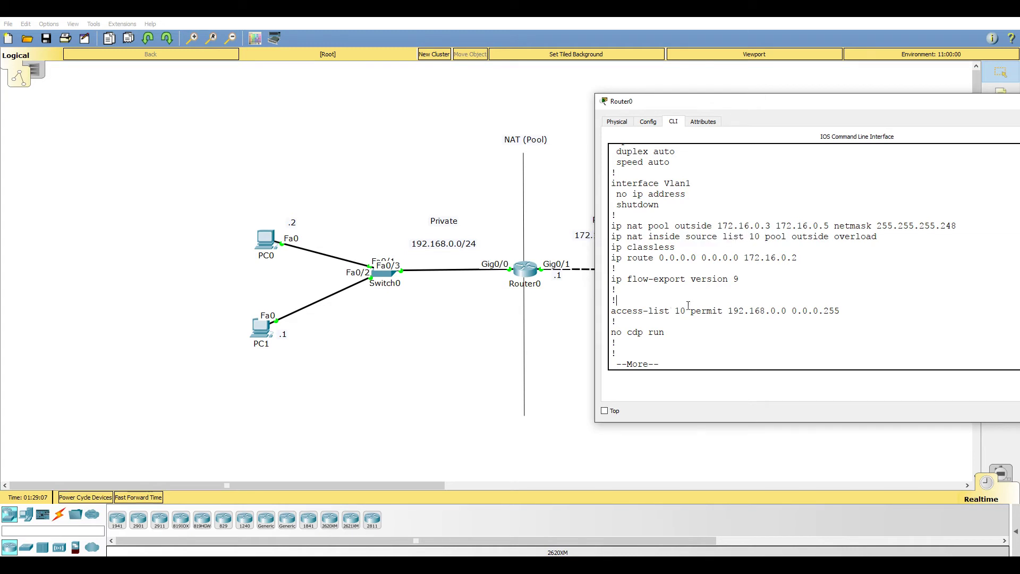
double_click(775, 236)
click(657, 226)
double_click(813, 236)
double_click(689, 225)
drag(893, 236, 599, 237)
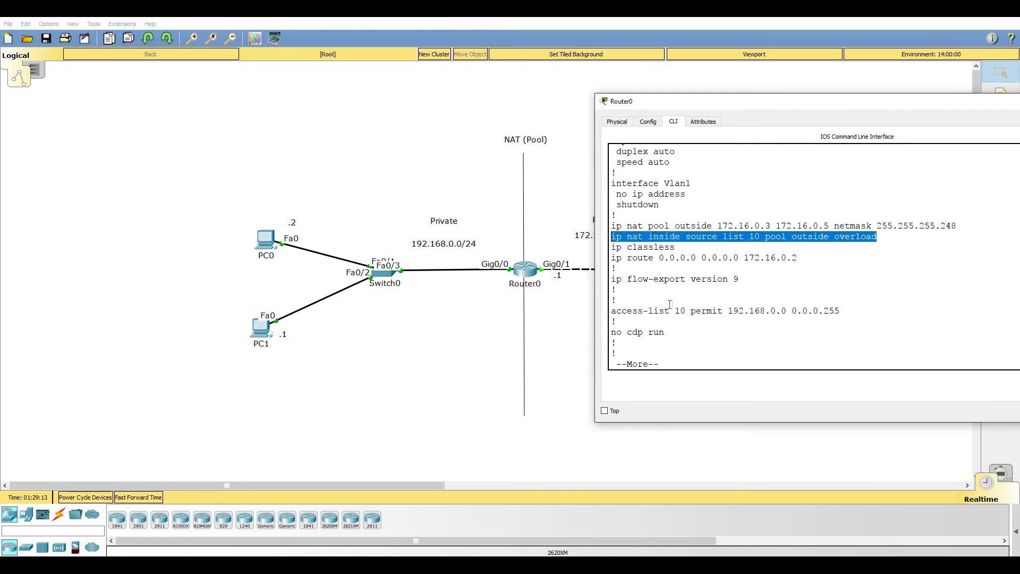
click(688, 300)
key(Return)
key(q)
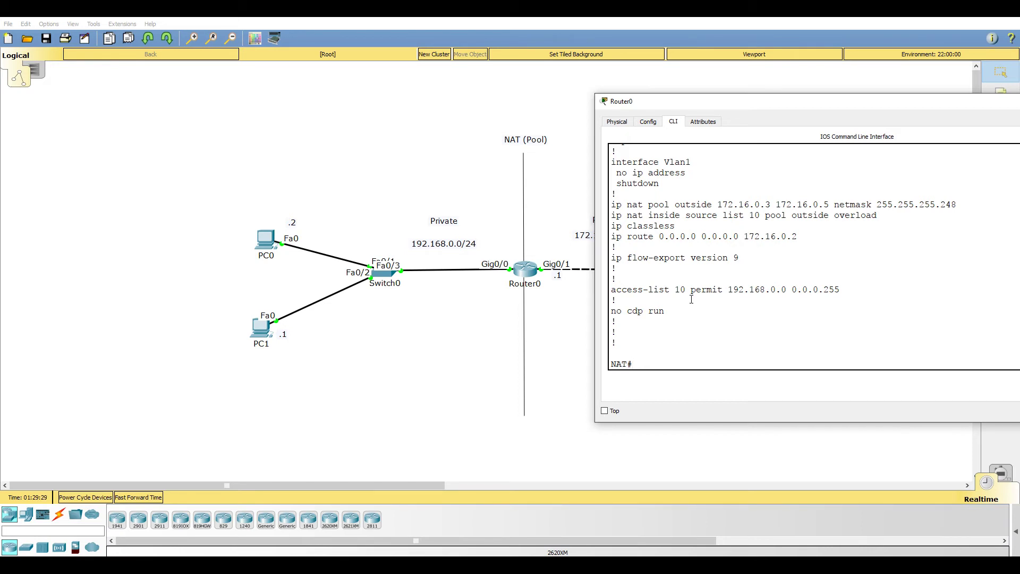
Run show ip nat translations on Router0, which returns an empty table, then bring up PC0
text(show ip nat tr)
key(Tab)
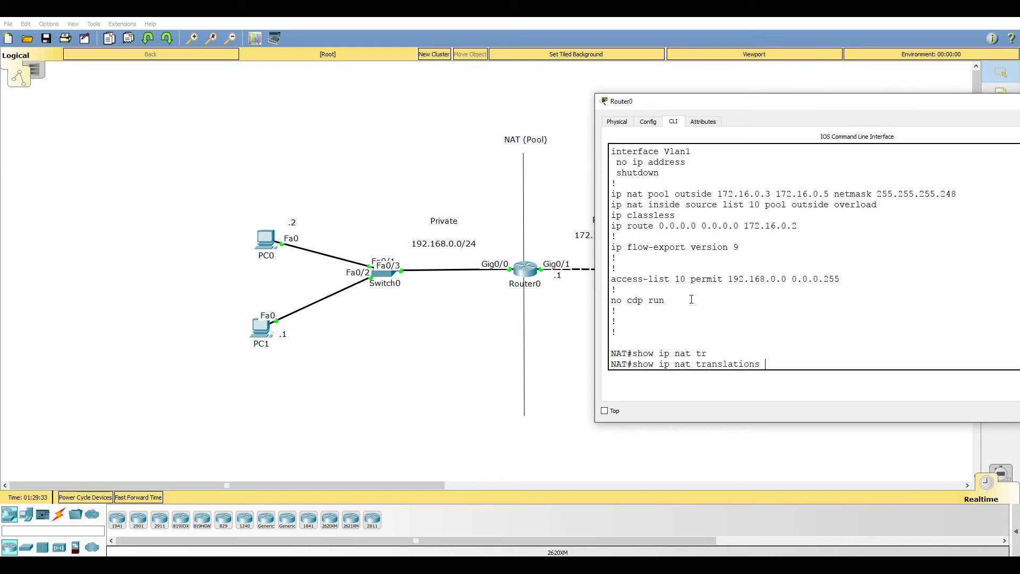
key(Return)
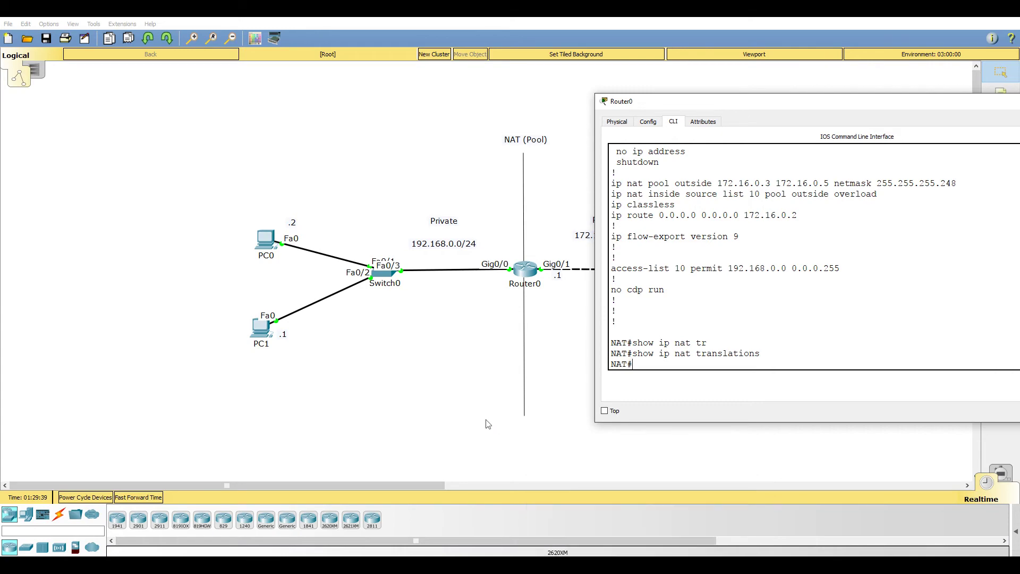
click(266, 243)
In PC0's Command Prompt, rerun ping 8.8.8.8
click(592, 175)
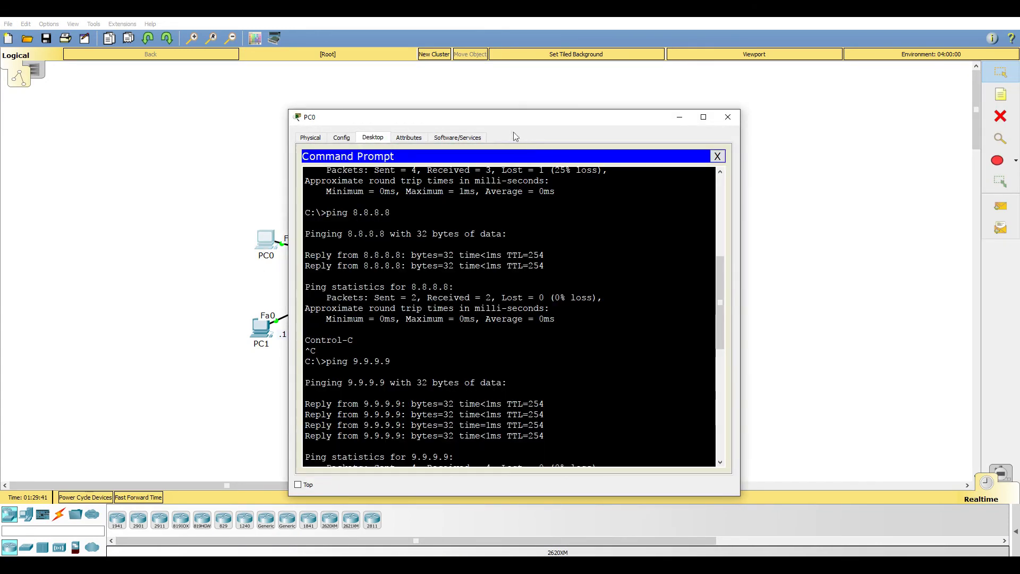
drag(501, 122, 346, 98)
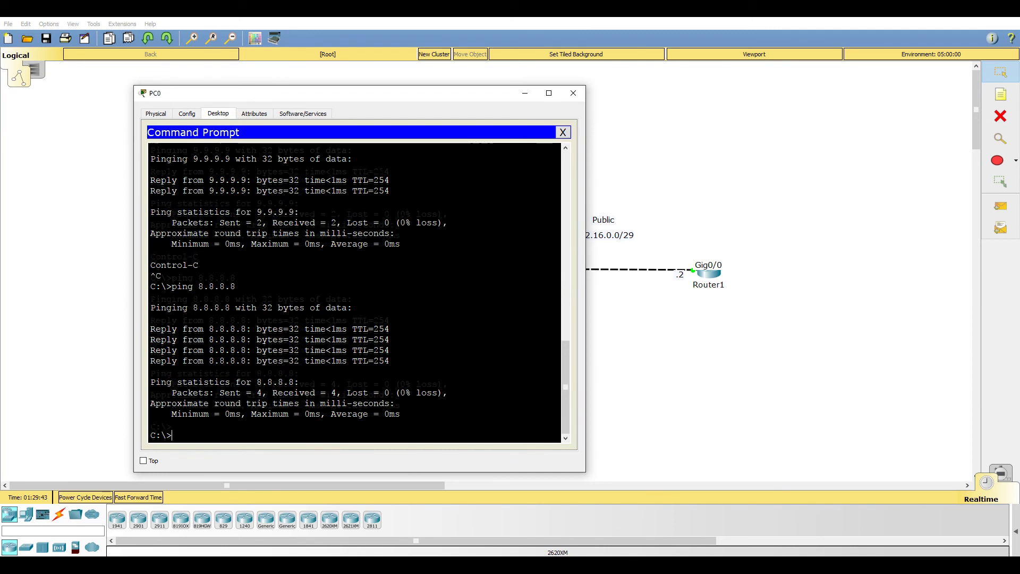
key(Return)
key(Return)
key(Return)
key(Return)
key(Return)
key(Return)
key(Return)
key(Up)
key(Return)
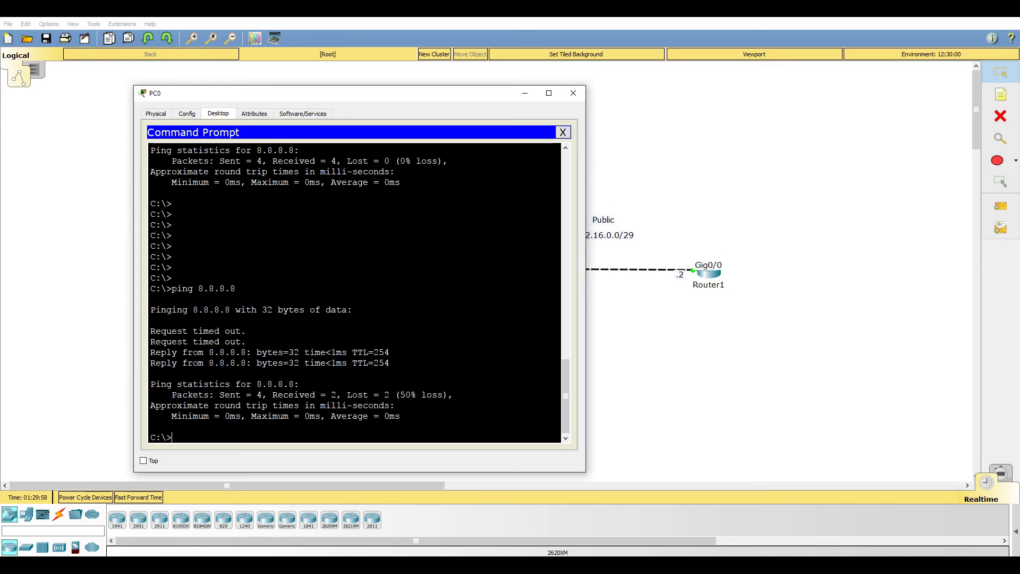
Ping 9.9.9.9 from PC0, correcting an incomplete address on the first try
key(Up)
key(BackSpace)
text(9)
key(Return)
key(Up)
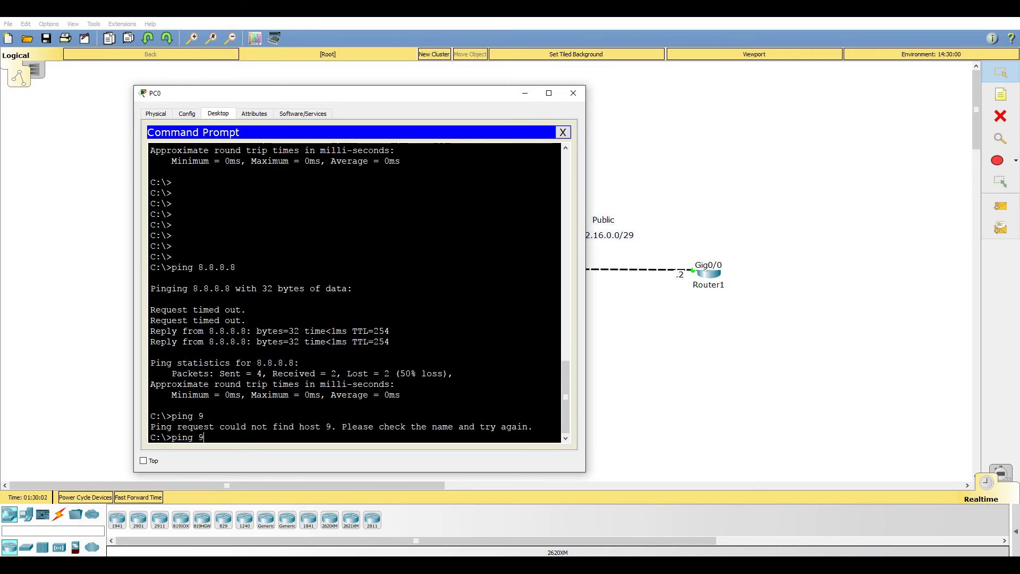
text(.9.9.9)
key(Return)
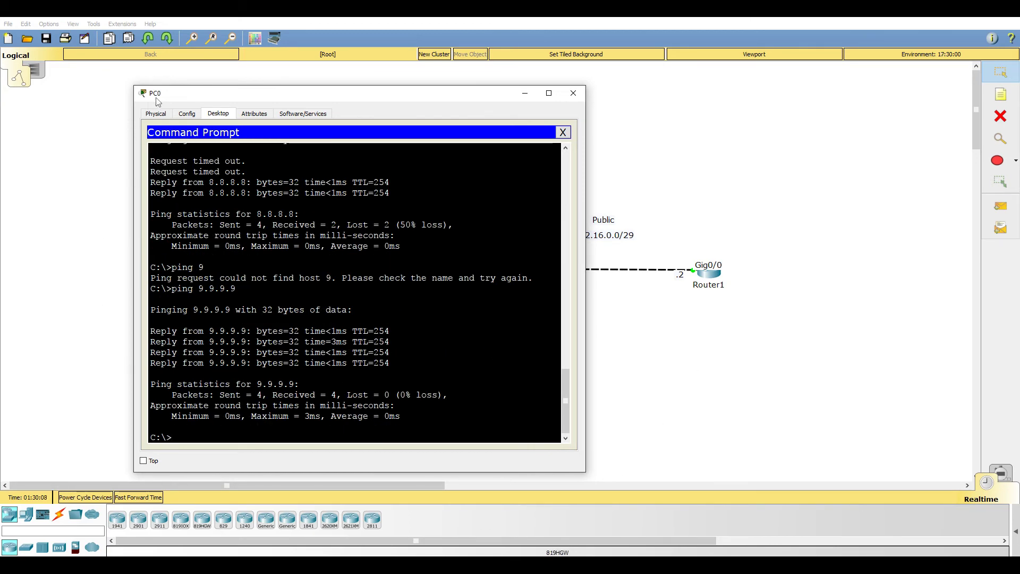
drag(157, 95, 395, 145)
Rerun ping 9.9.9.9 from PC1's command prompt
click(260, 324)
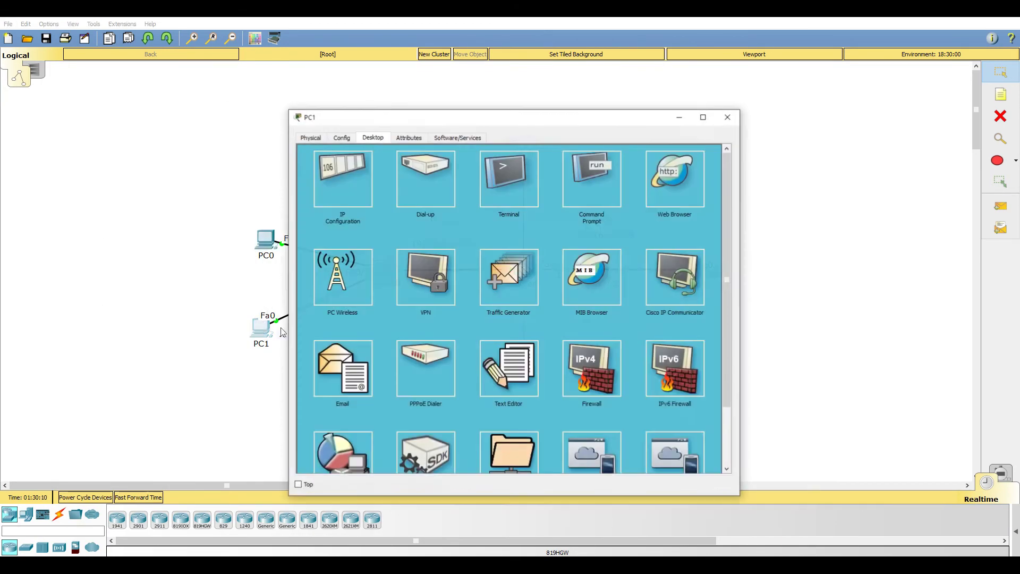
click(563, 175)
key(Up)
key(Return)
drag(478, 118, 311, 93)
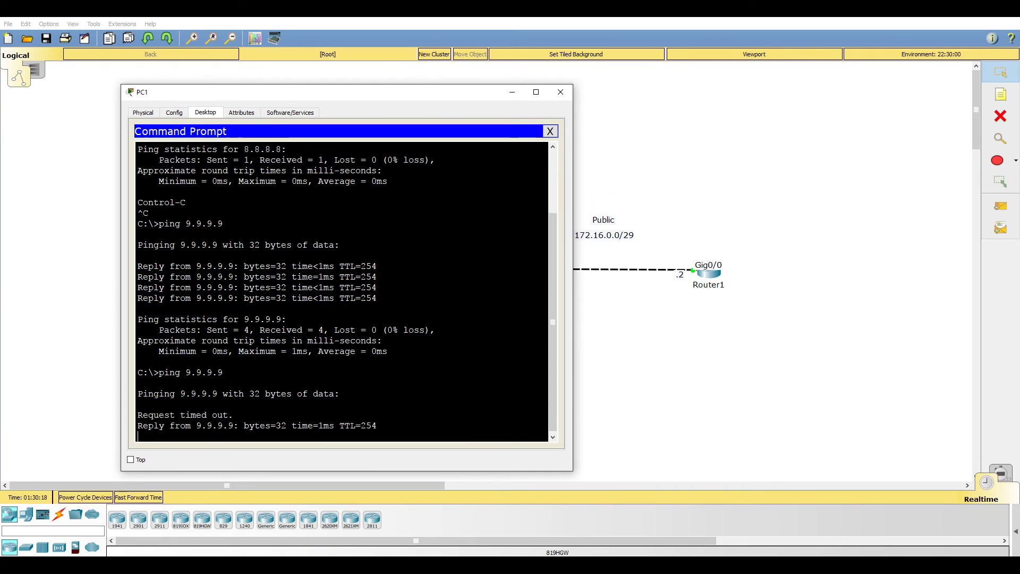
Ping 8.8.8.8 from PC1, then bring Router0's CLI back to the front
key(Up)
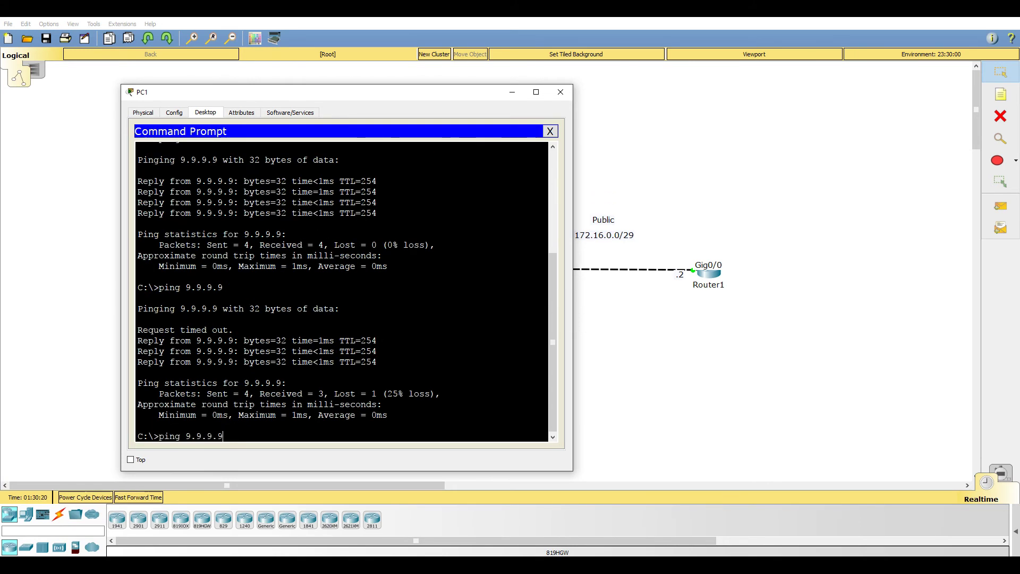
key(BackSpace)
key(BackSpace)
key(BackSpace)
key(BackSpace)
key(BackSpace)
key(BackSpace)
key(BackSpace)
text(8.8.8)
key(Return)
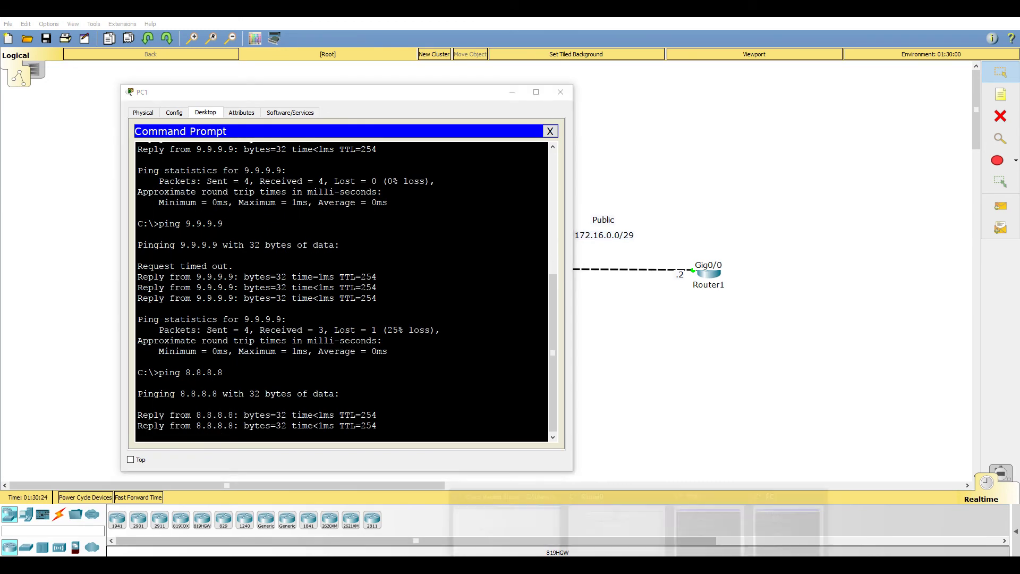
click(616, 518)
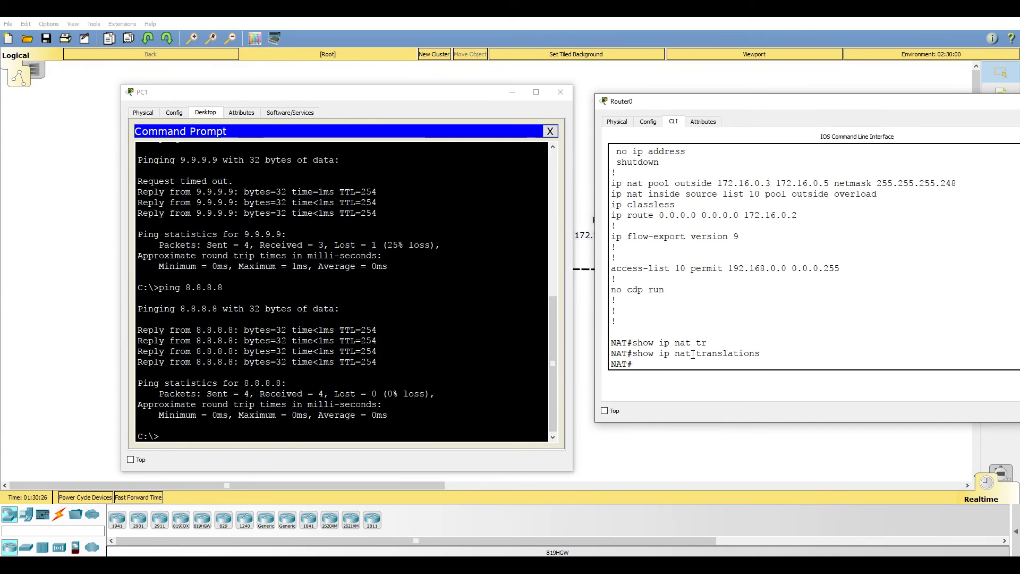
Run show ip nat translations on Router0 and enlarge the CLI window
key(Up)
key(Return)
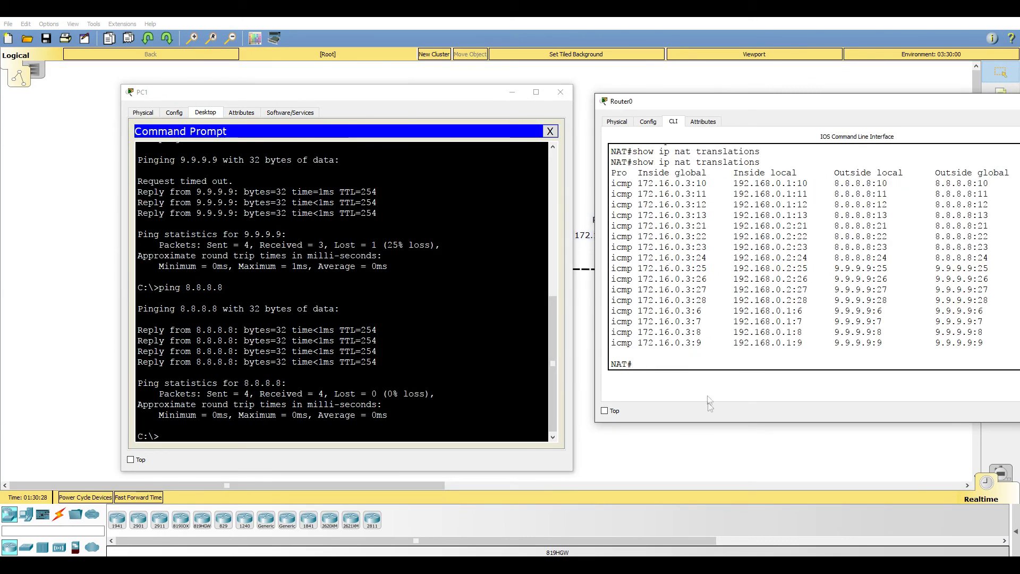
drag(815, 101, 489, 71)
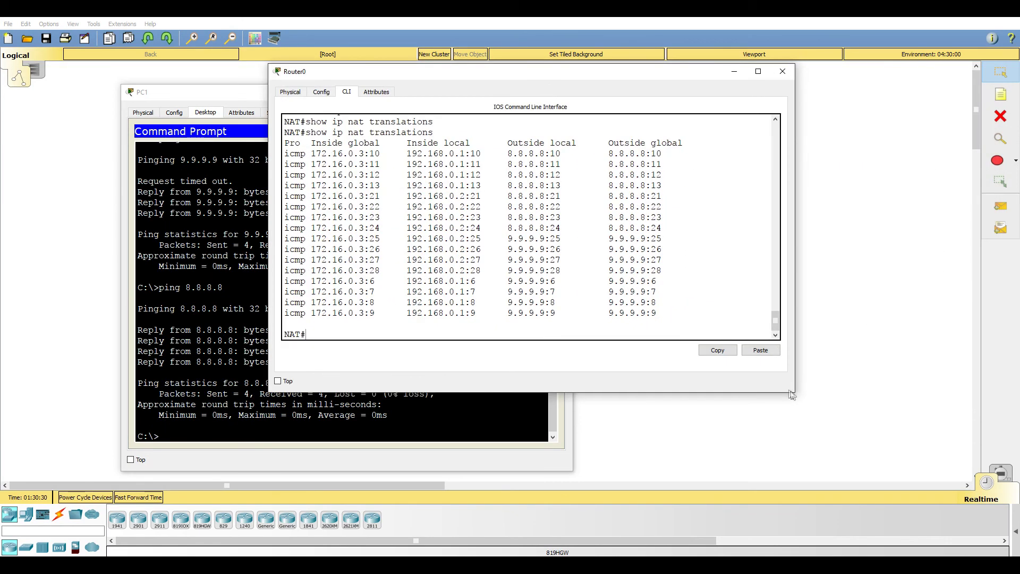
drag(793, 395, 982, 513)
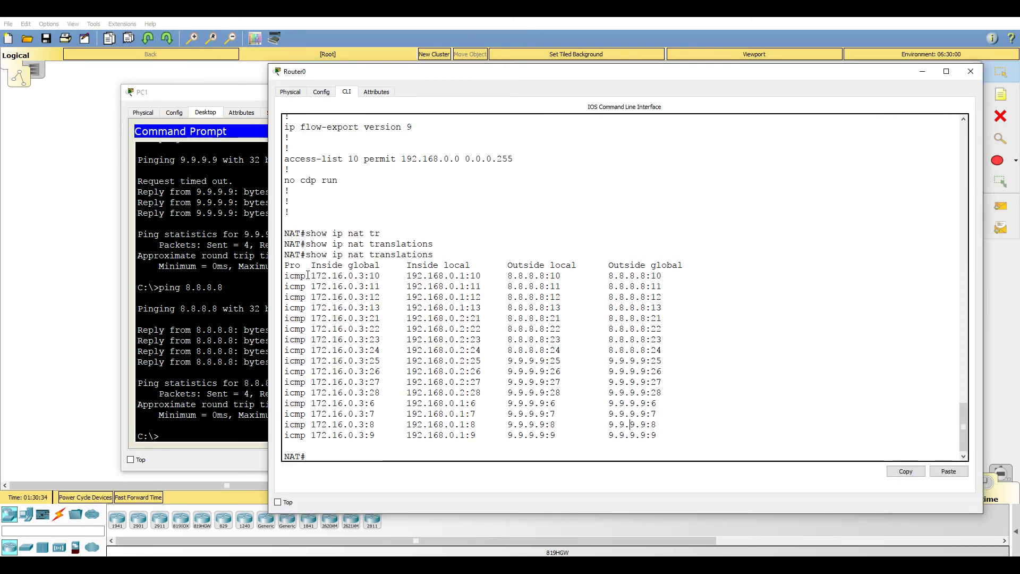
Highlight the 172.16.0.3 inside global address, pool end 172.16.0.5, and the whole translation table
drag(307, 276, 371, 276)
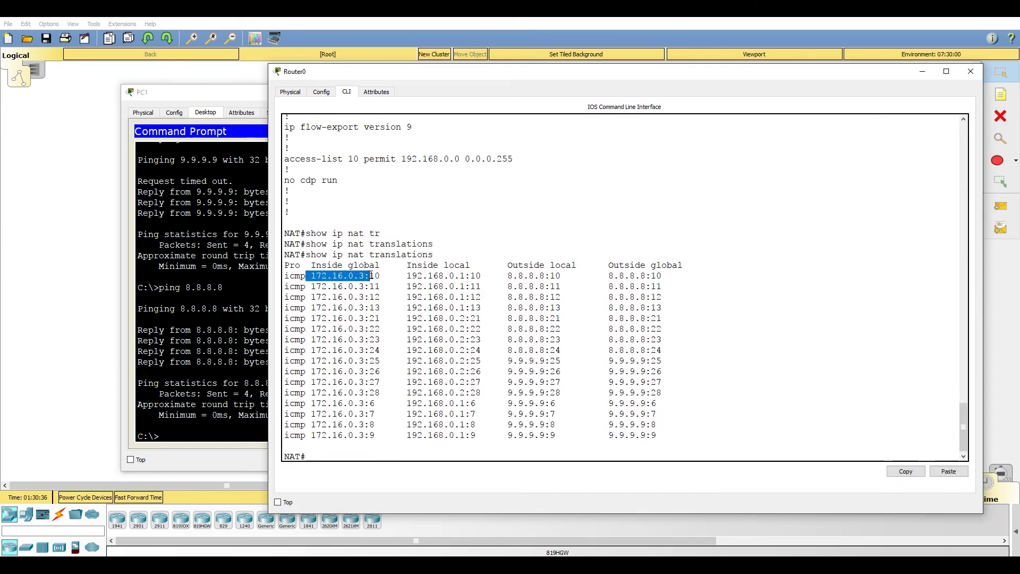
scroll(387, 287, up, 3)
drag(444, 170, 386, 170)
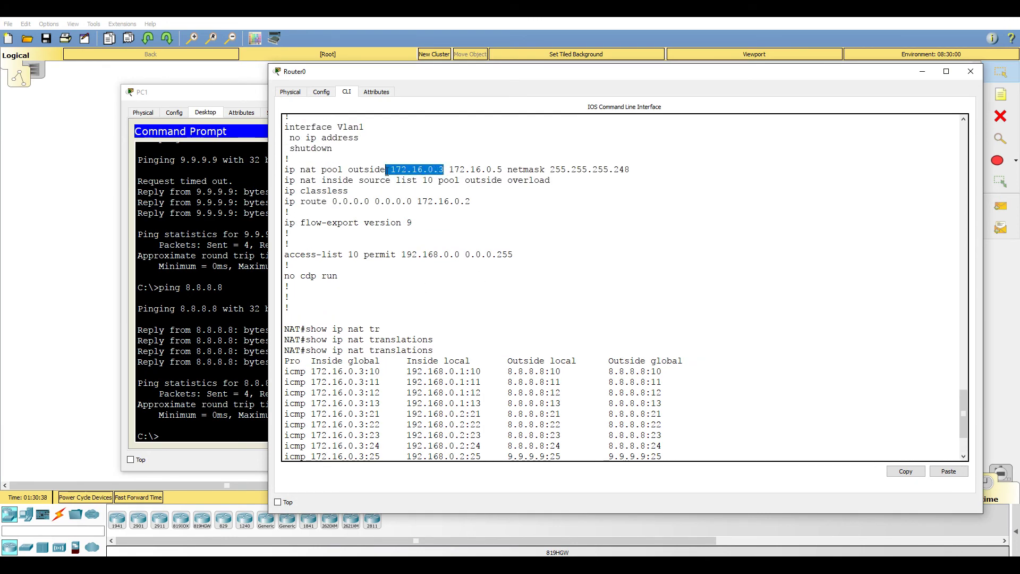
scroll(366, 233, down, 3)
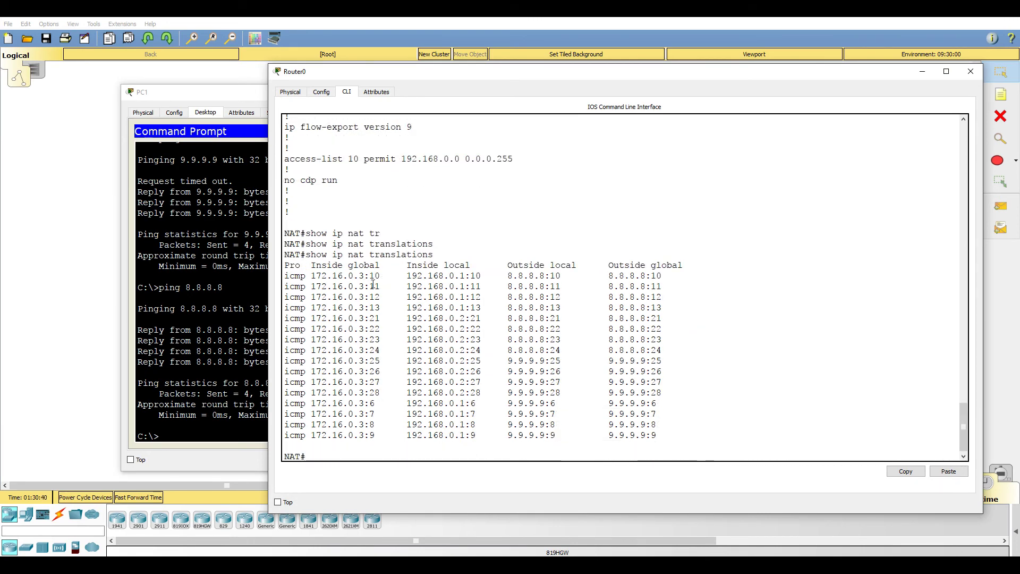
scroll(373, 284, up, 2)
click(443, 138)
drag(444, 137, 507, 137)
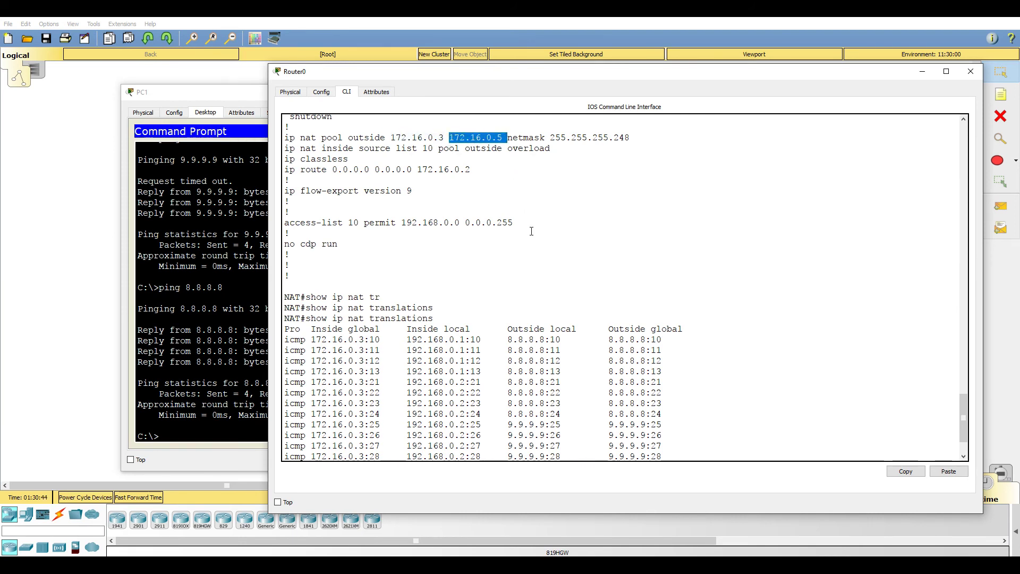
scroll(532, 231, down, 2)
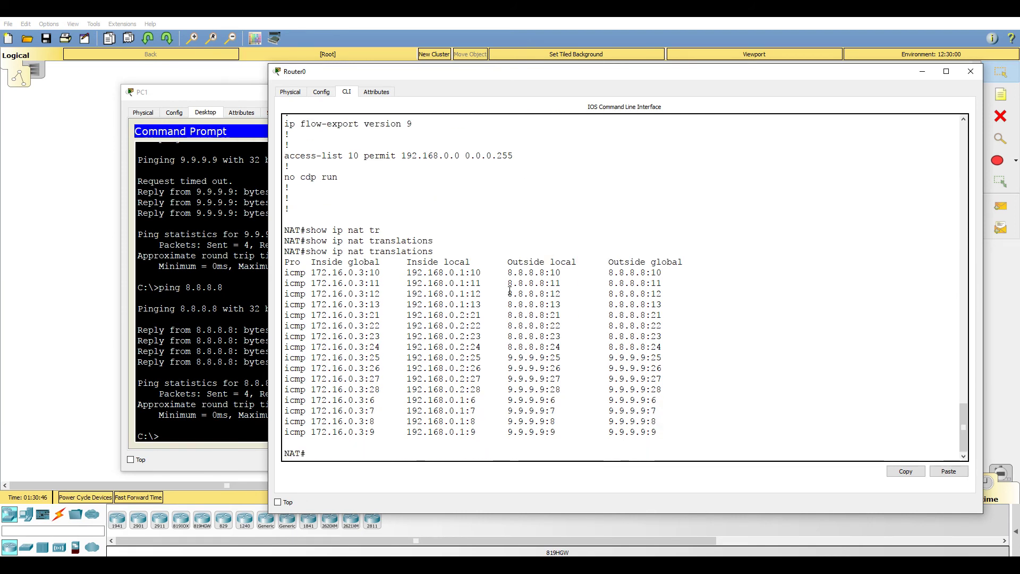
drag(657, 432, 289, 262)
Highlight the pool's start address 172.16.0.3 and the 172.16. prefix of its end address
scroll(289, 262, up, 2)
click(401, 135)
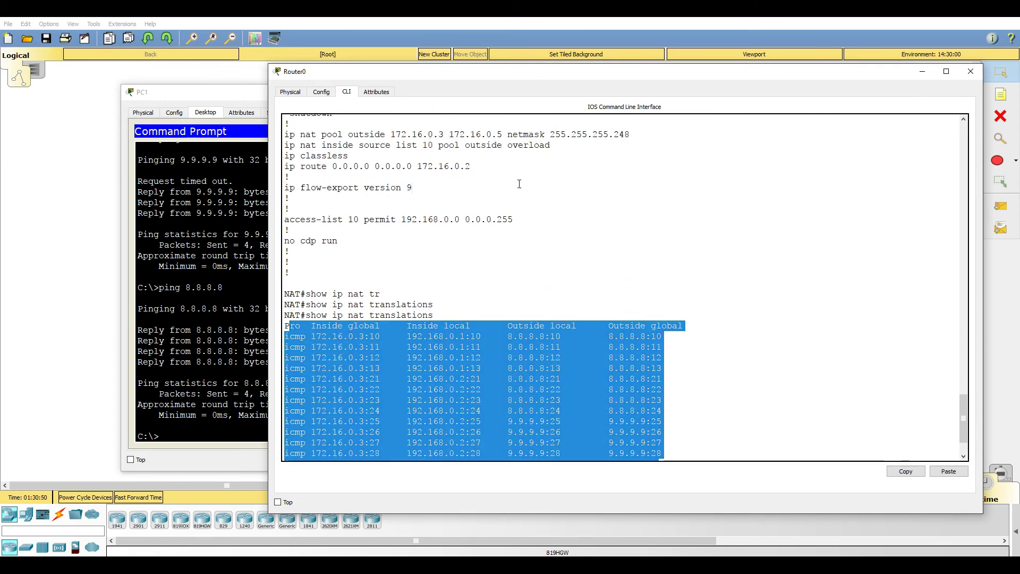
double_click(401, 135)
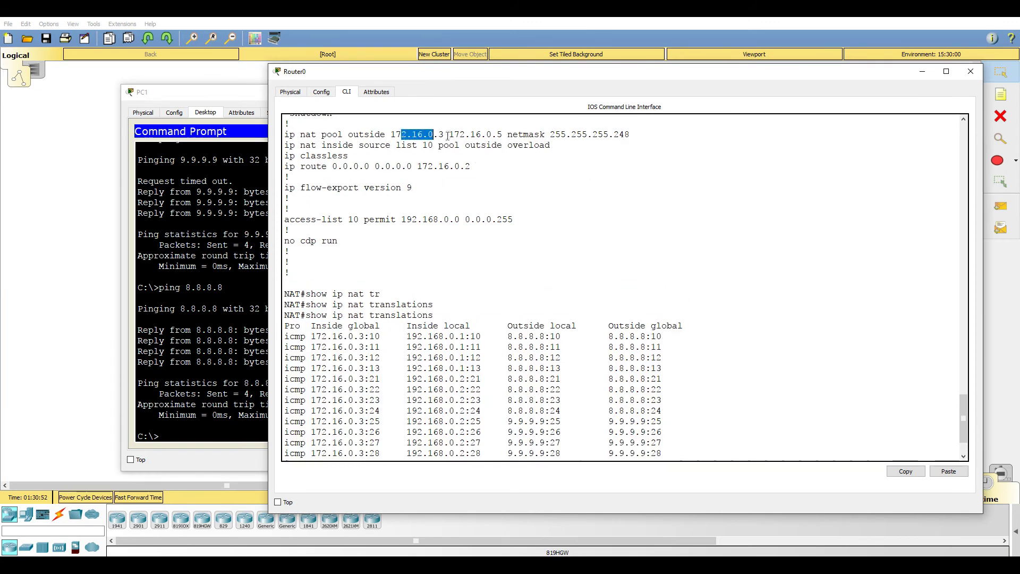
drag(449, 133, 486, 134)
click(502, 157)
scroll(510, 170, down, 2)
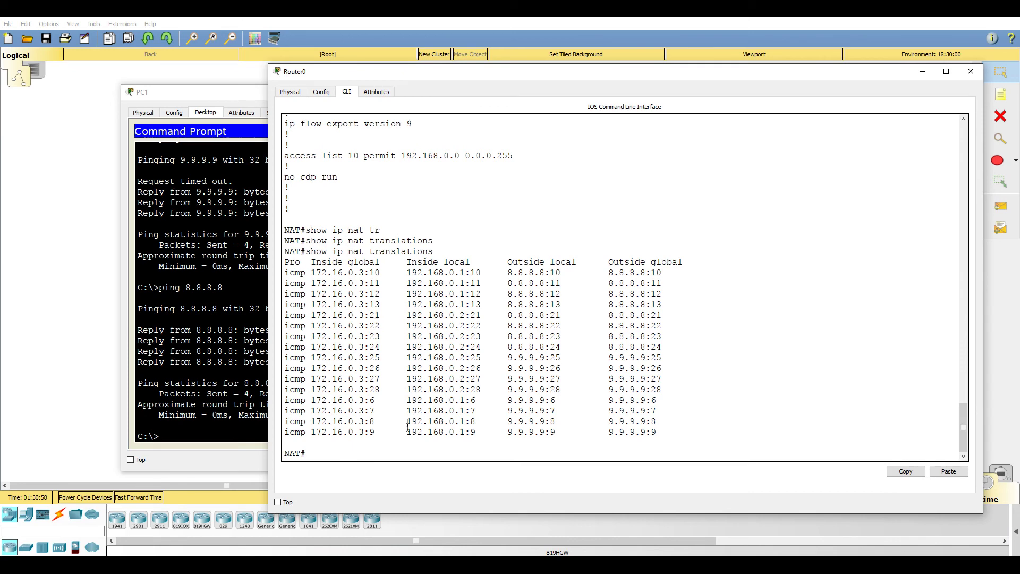
scroll(483, 268, up, 3)
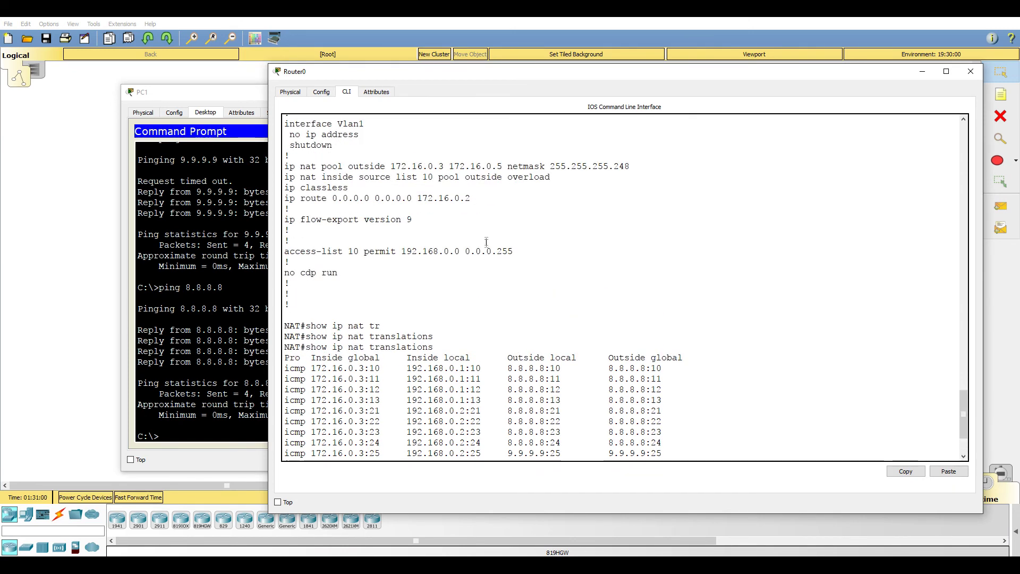
scroll(486, 241, up, 3)
Highlight 172.16.0.3 and the overload keyword, then get a fresh NAT# prompt
drag(391, 262, 446, 262)
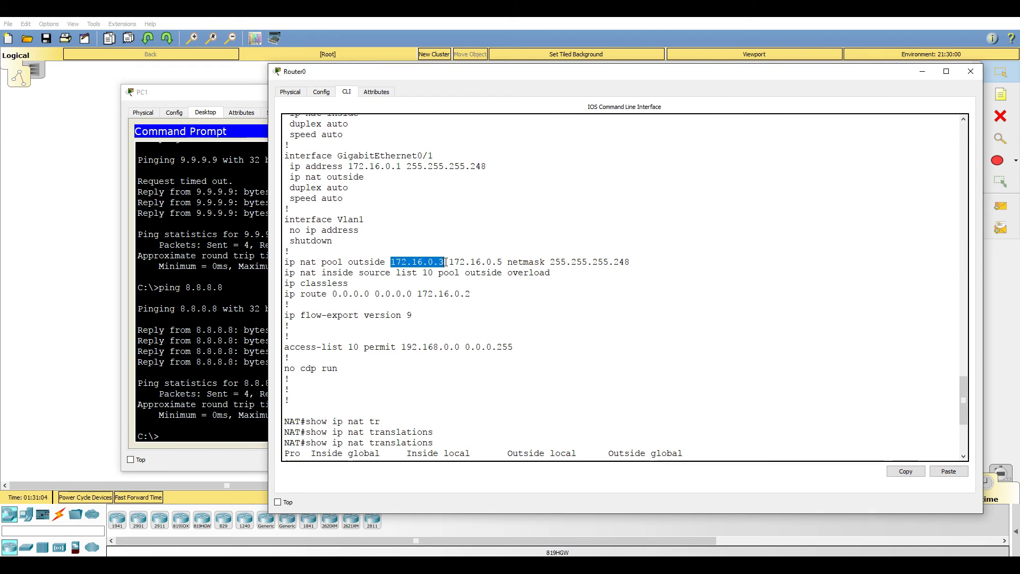
scroll(445, 262, down, 6)
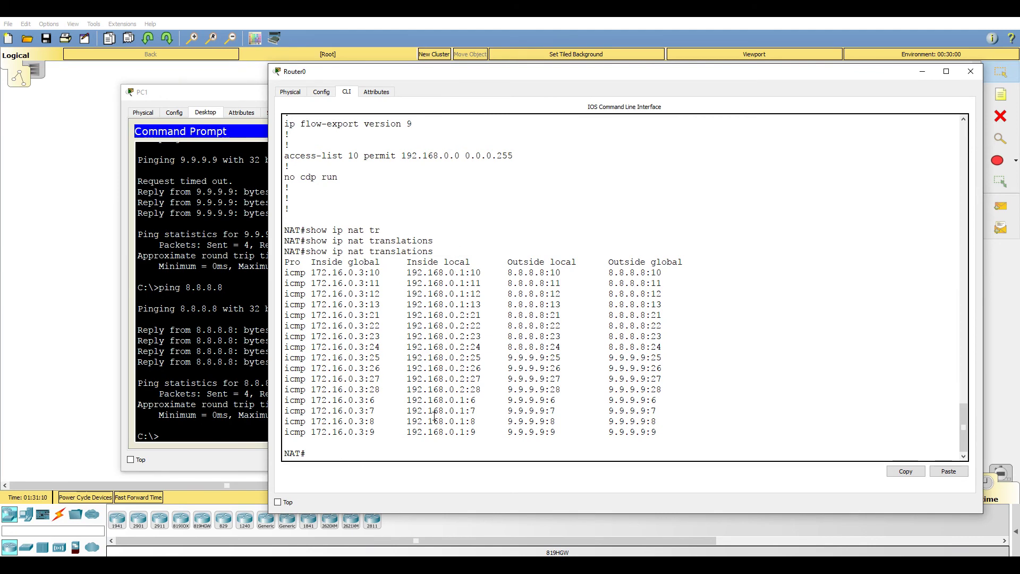
scroll(472, 378, up, 3)
double_click(418, 166)
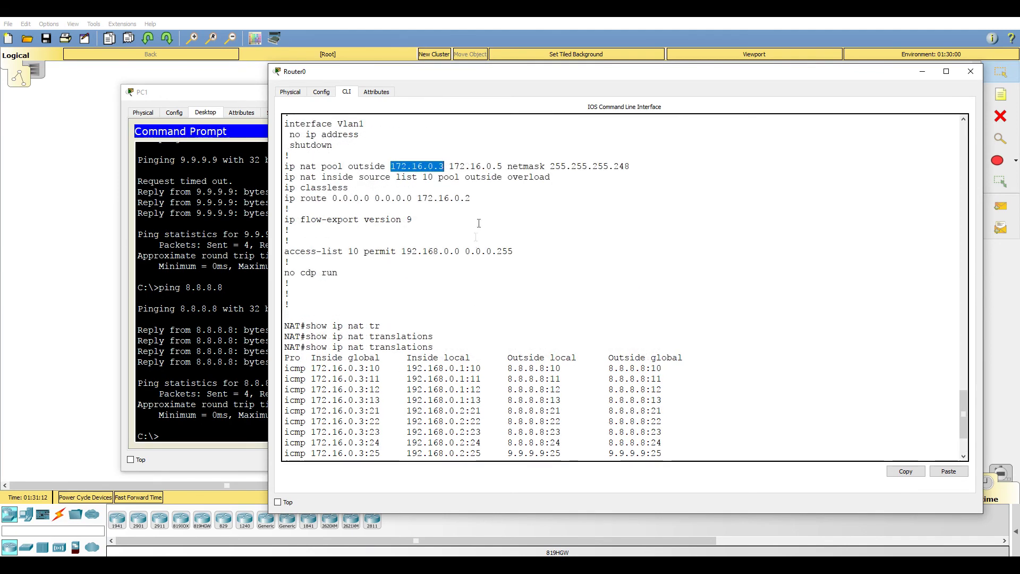
drag(509, 178, 552, 178)
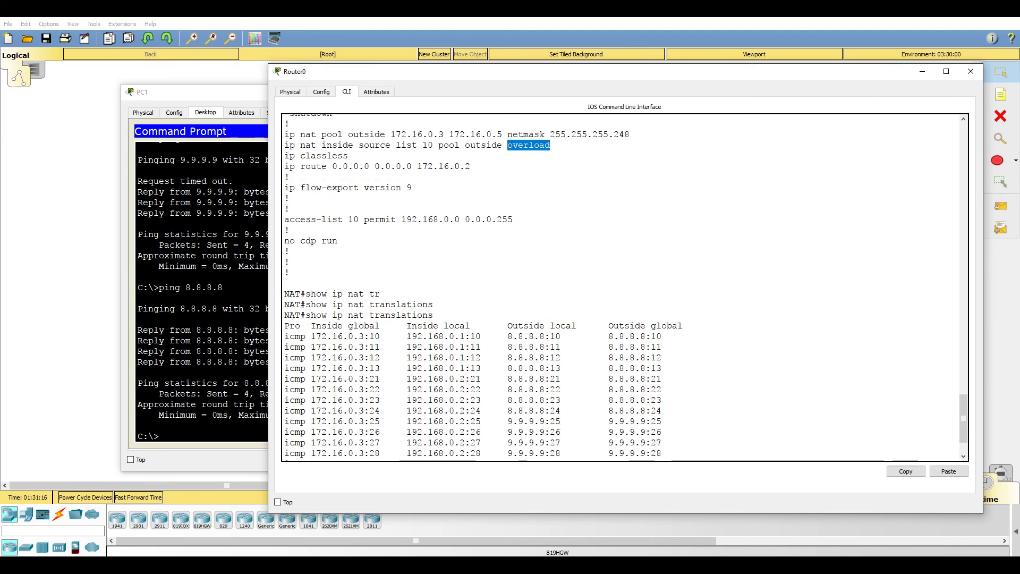
click(403, 264)
key(Return)
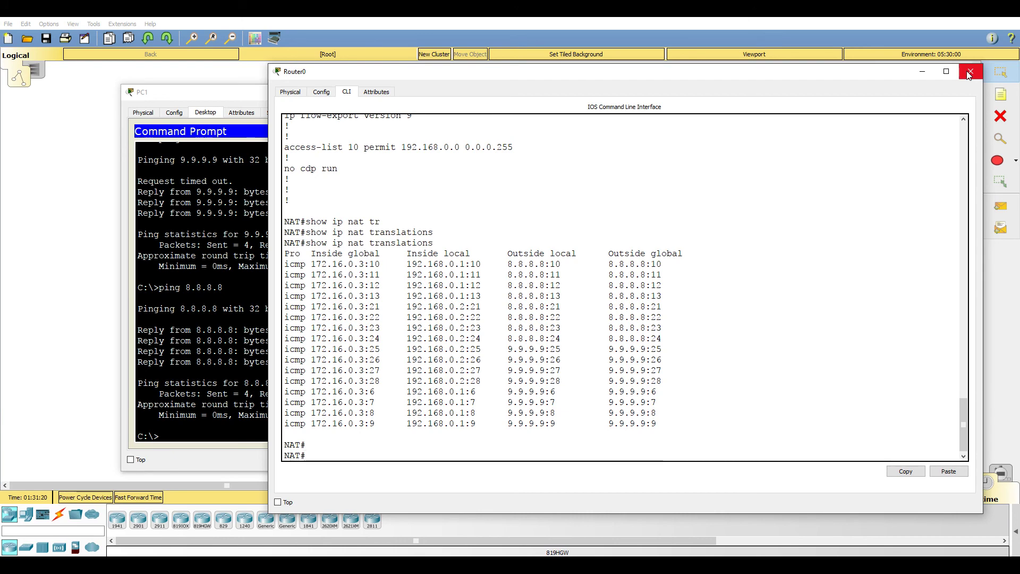
scroll(946, 162, up, 2)
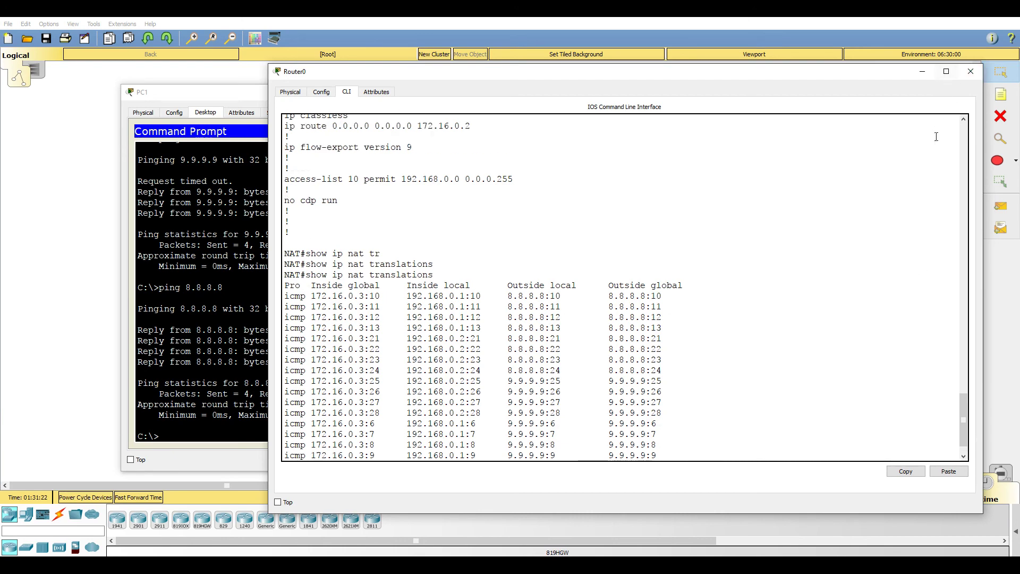